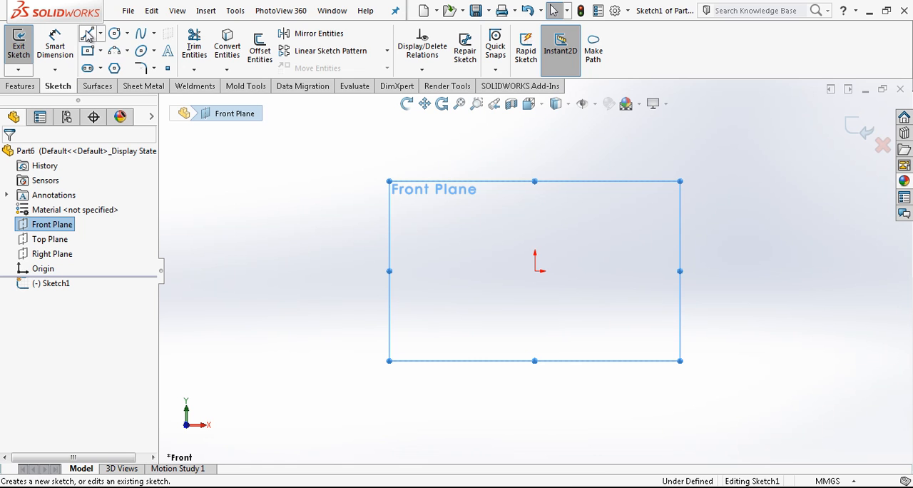
Close the empty Front Plane sketch and start a new sketch on the Top Plane
click(860, 128)
click(50, 239)
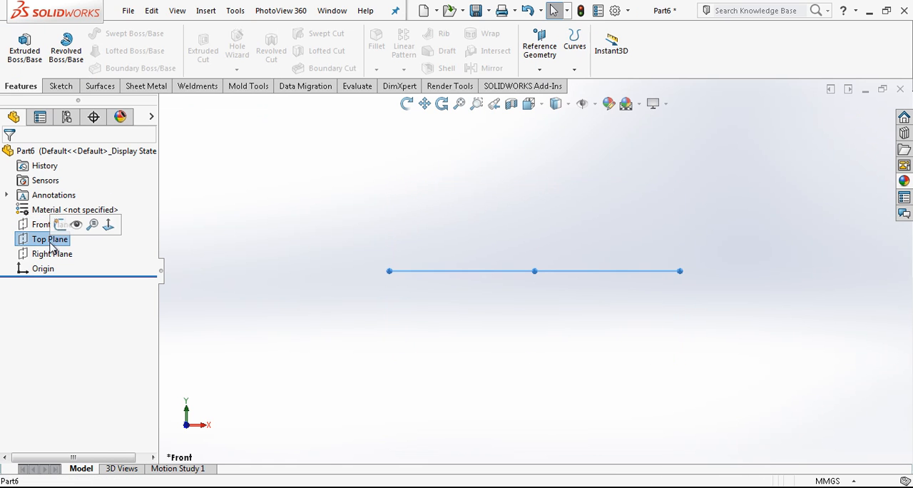
click(72, 228)
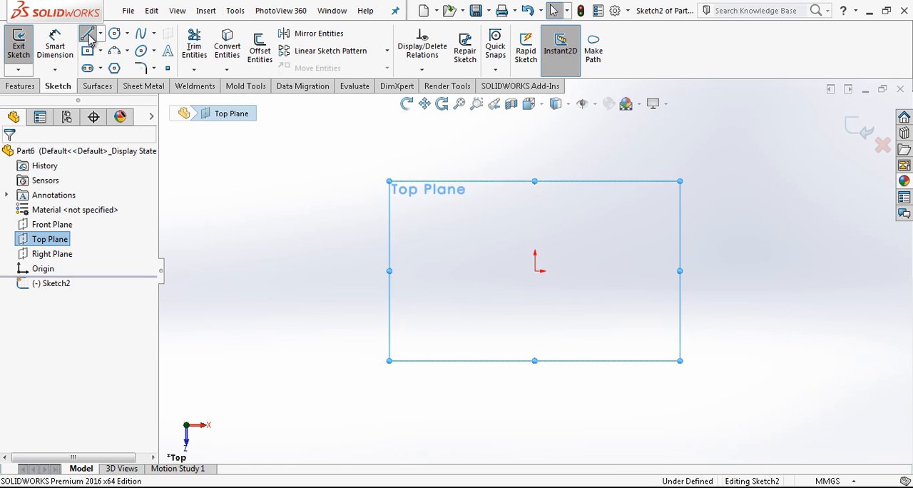
Sketch a horizontal line about 161 mm long through the origin and fix its midpoint to the origin
click(87, 35)
click(404, 271)
click(673, 271)
key(Escape)
click(545, 272)
ctrl+click(535, 272)
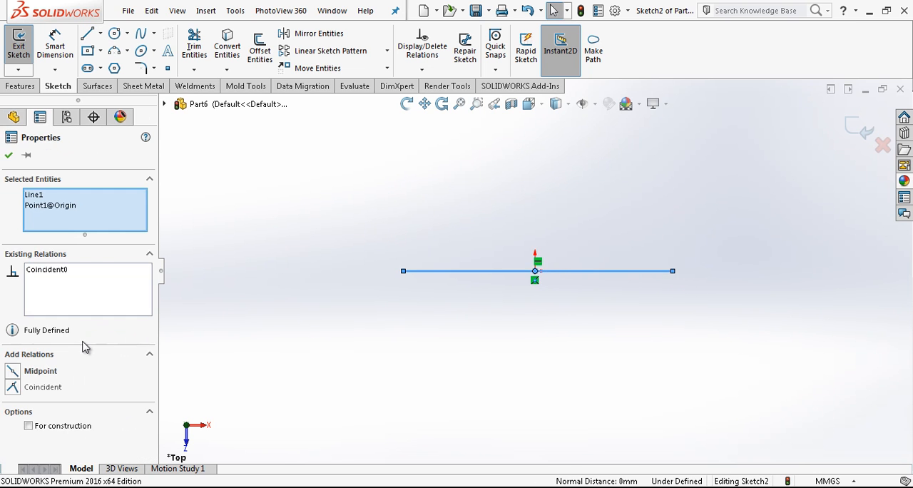
key(Escape)
Convert the horizontal line to construction geometry and set its length to 200 mm
click(503, 273)
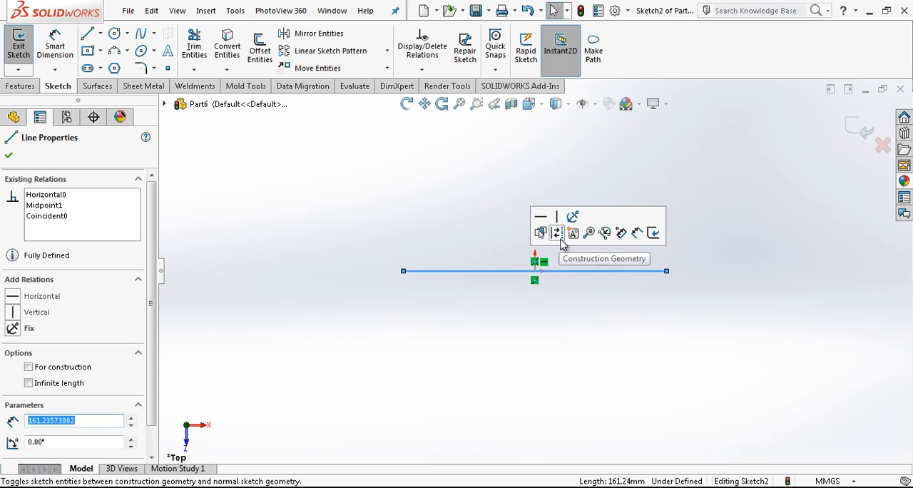
click(558, 233)
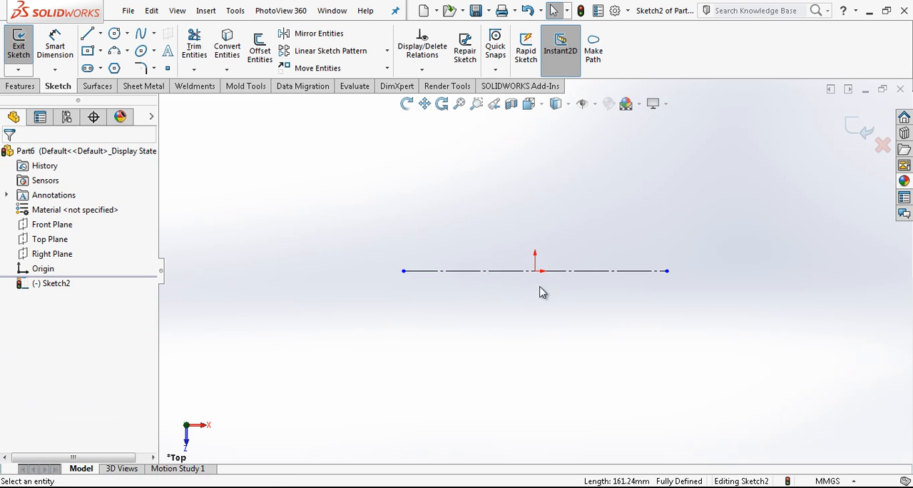
click(464, 271)
click(487, 337)
text(200)
key(Return)
Check the distance from the centreline's right endpoint to the origin, and shift the 200 mm dimension text along its dimension line
click(668, 272)
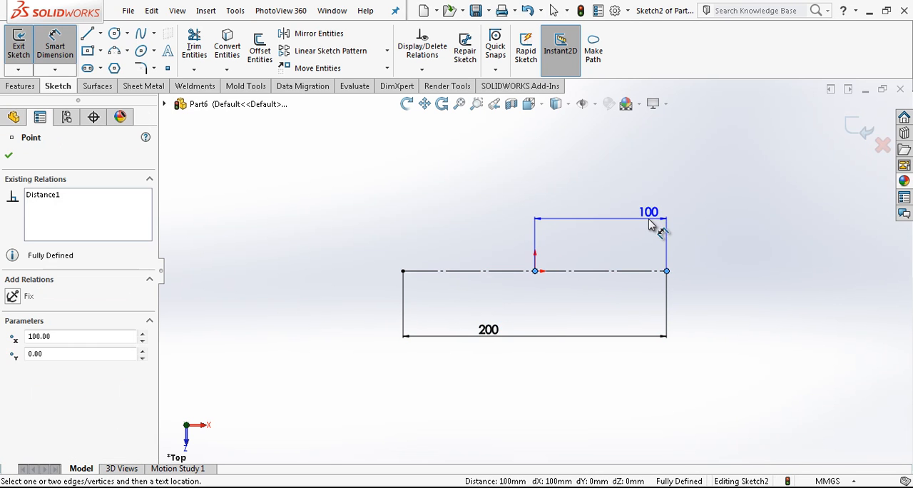
scroll(618, 269, down, 1)
drag(456, 341, 537, 339)
click(551, 260)
scroll(551, 260, down, 3)
scroll(550, 260, up, 2)
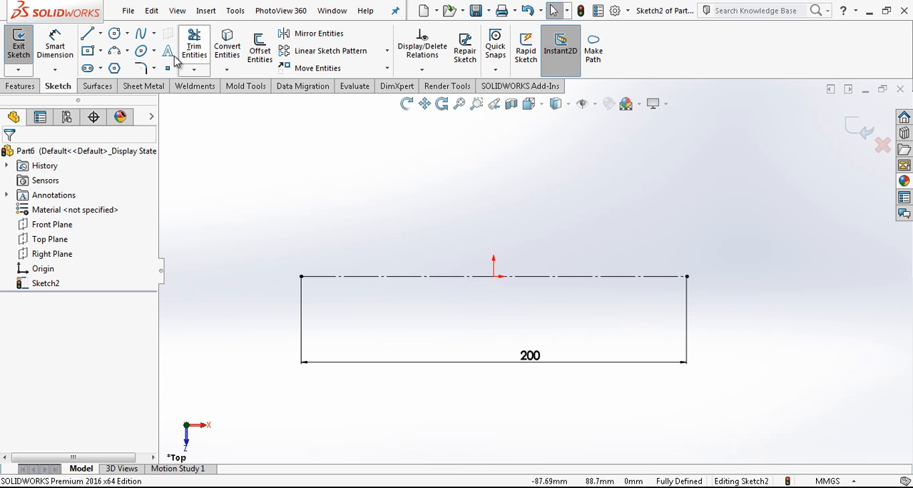
Sketch a vertical line about 65 mm long upward from the origin and convert it to construction geometry
click(91, 35)
click(494, 276)
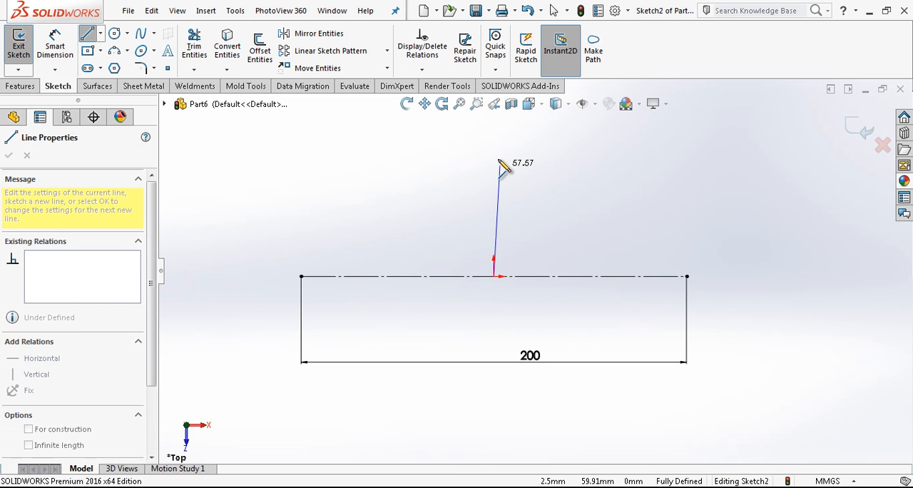
double_click(494, 151)
click(494, 182)
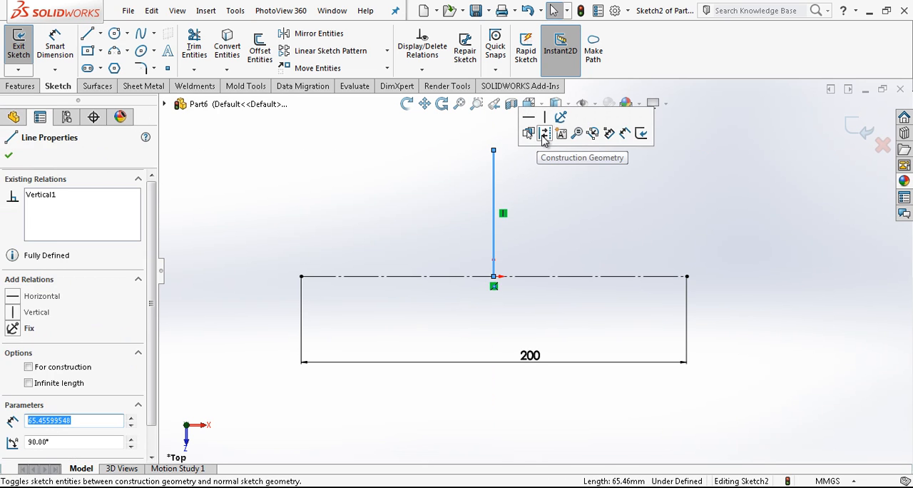
click(543, 135)
Sketch a vertical line about 65 mm long across the left part of the horizontal centreline
click(88, 35)
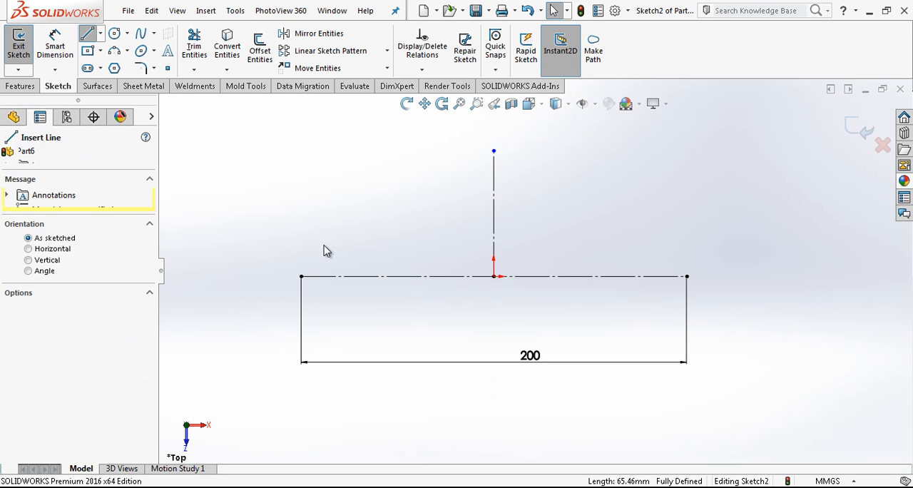
click(355, 212)
click(356, 337)
key(Escape)
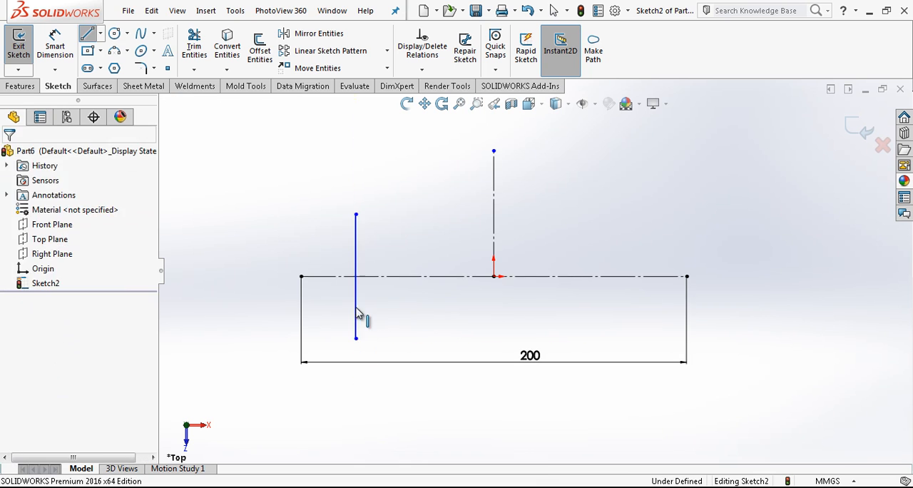
click(356, 314)
key(Escape)
Make the left vertical line's two endpoints symmetric about the horizontal centreline
click(356, 214)
ctrl+click(358, 339)
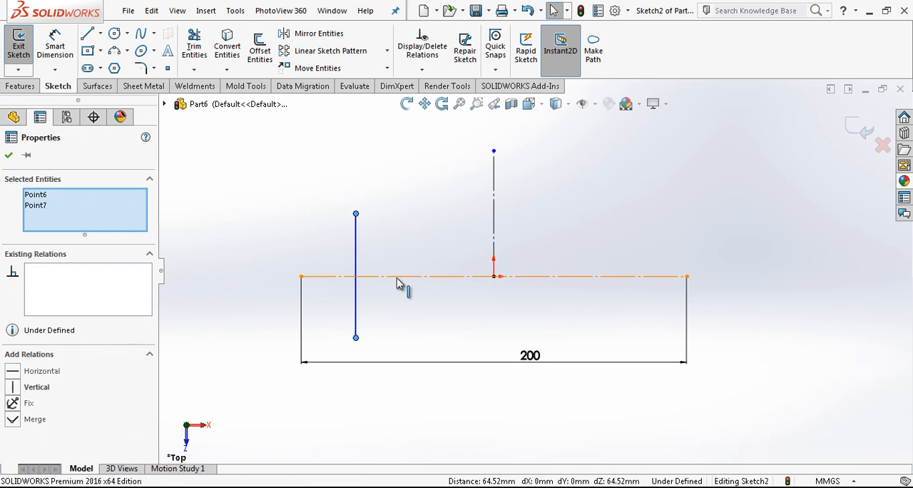
ctrl+click(397, 281)
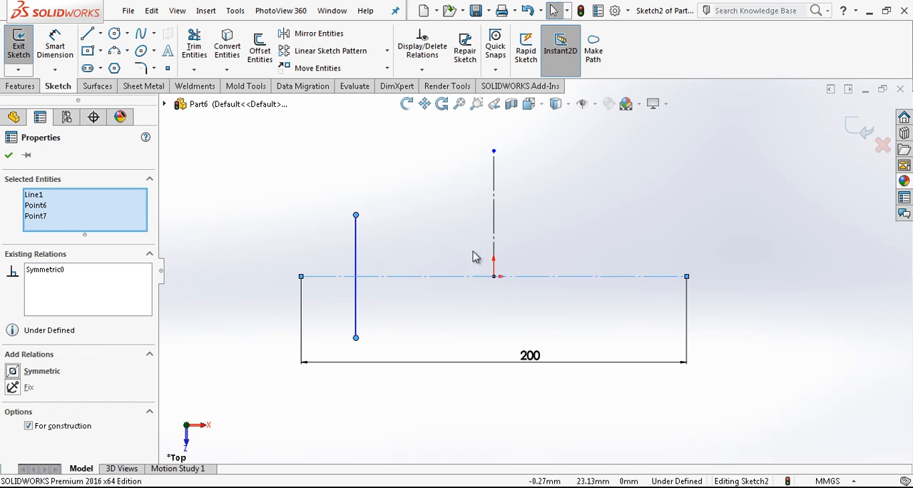
click(437, 329)
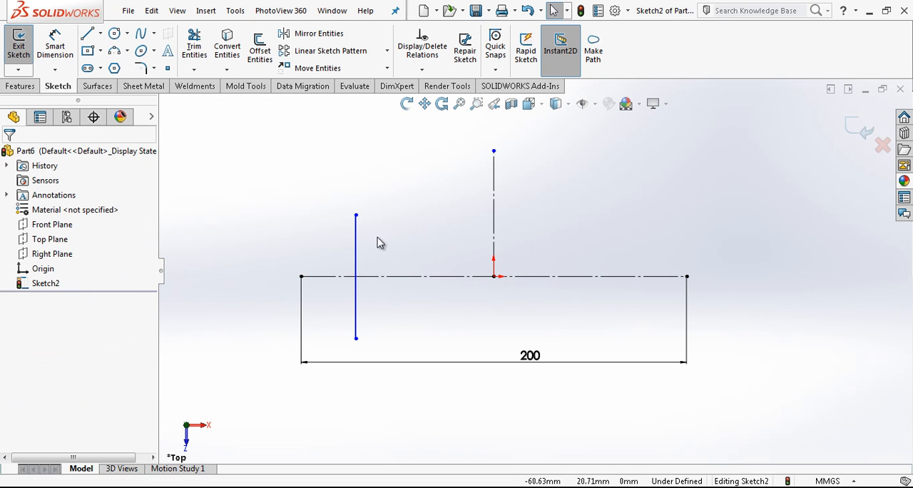
Dimension the left vertical line's length as 60 mm
right_drag(371, 237, 382, 142)
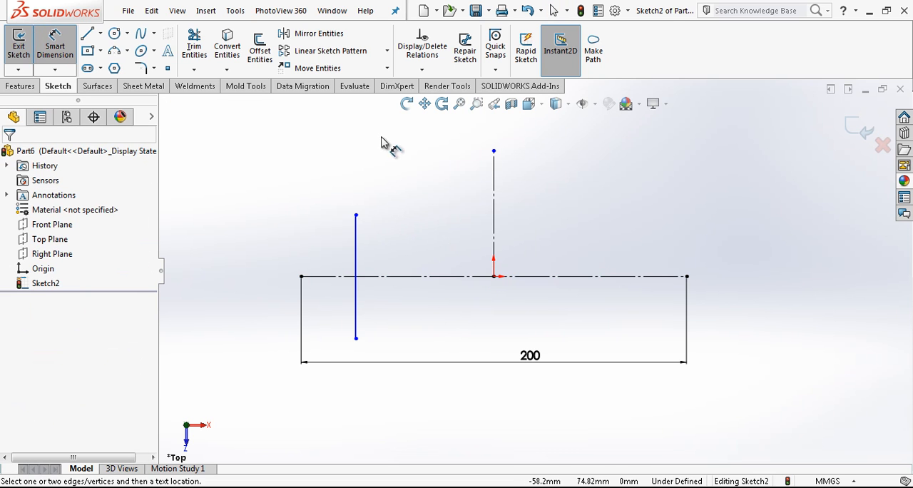
click(360, 244)
click(400, 251)
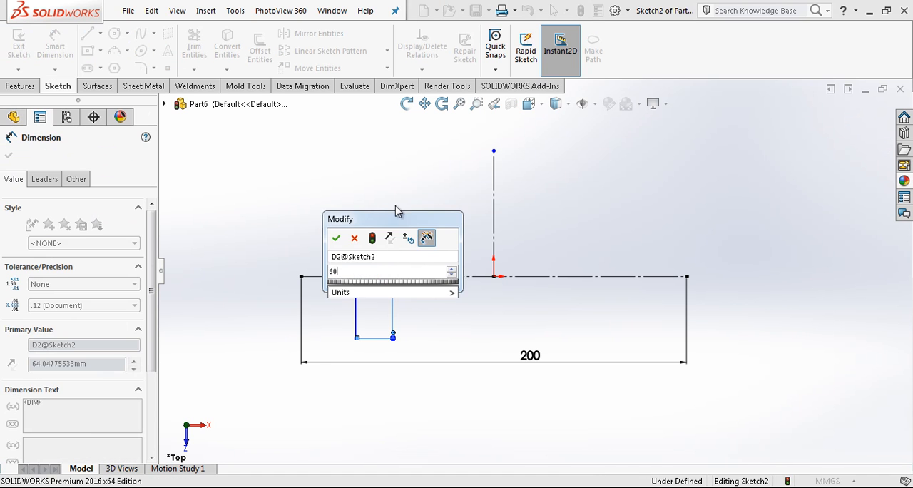
key(Return)
Dimension the distance between the 60 mm vertical line and the horizontal centreline's left endpoint as 35 mm
click(356, 269)
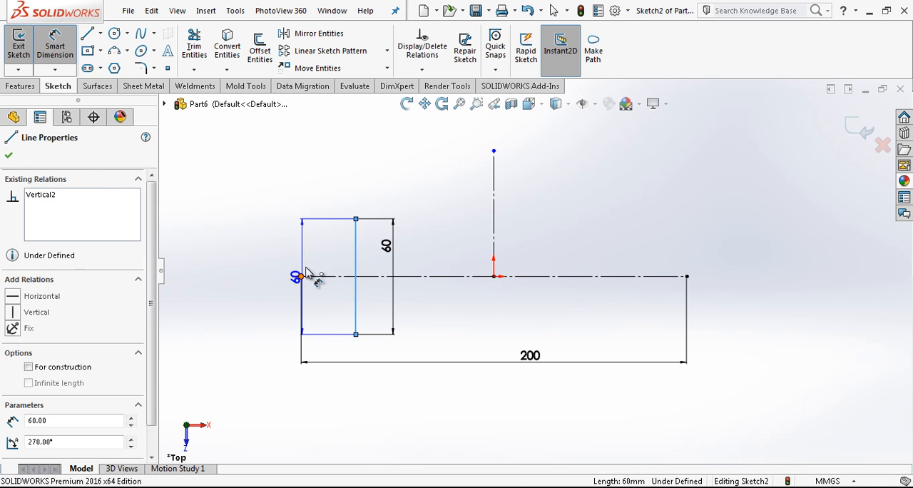
click(302, 279)
click(346, 178)
text(35)
key(Return)
key(Escape)
Sketch a horizontal construction line about 38 mm long rightward from the 60 mm line's upper endpoint
key(l)
drag(368, 219, 443, 219)
key(Escape)
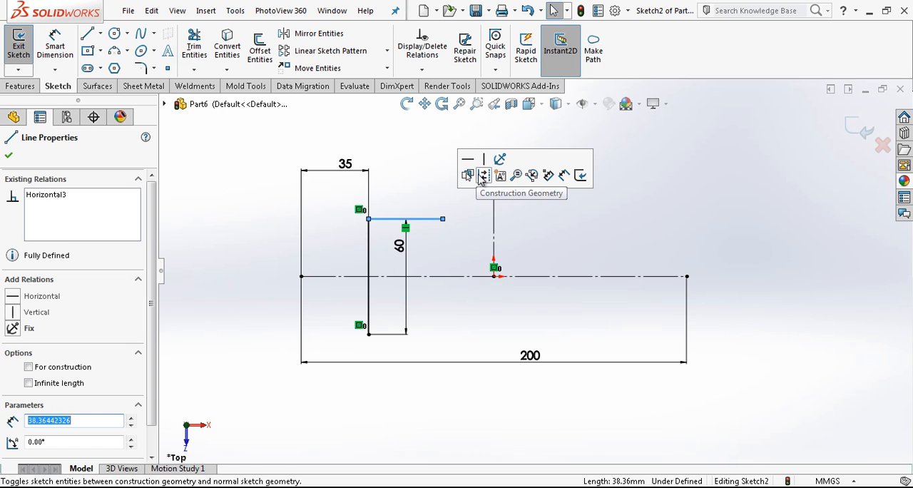
click(469, 177)
key(Escape)
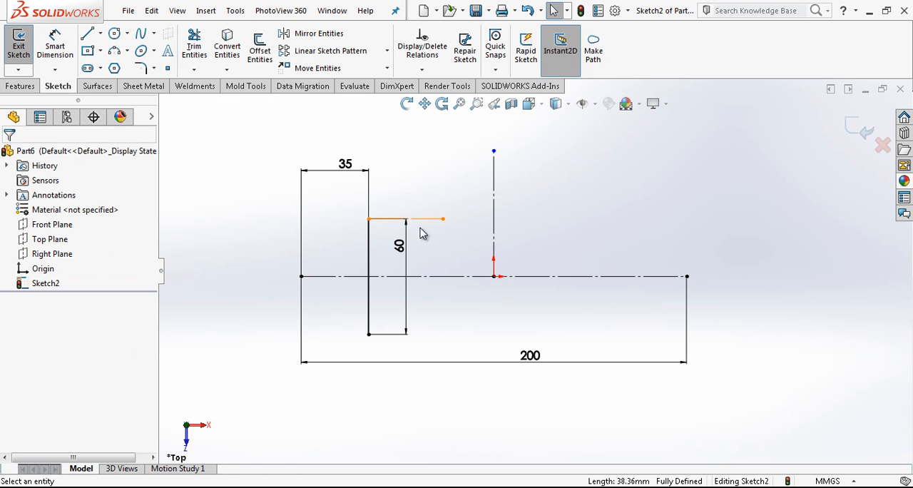
Sketch a three-point arc of about 36 mm radius leftward from the 60 mm line's upper endpoint, tangent to the short construction line
click(122, 51)
click(368, 219)
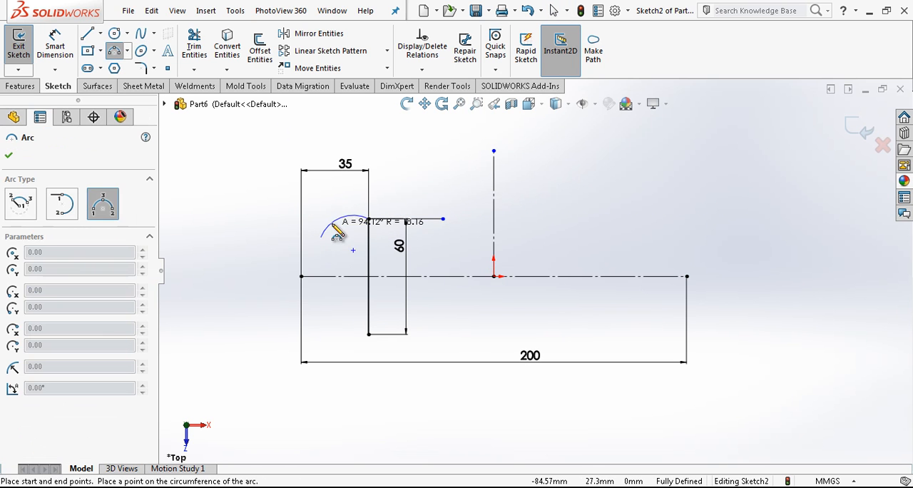
click(344, 224)
key(Escape)
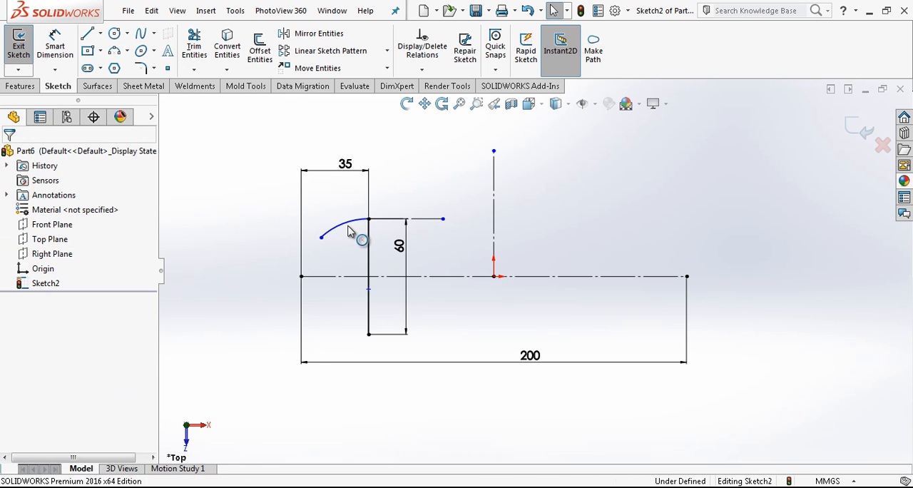
Mirror the upper arc about the horizontal centreline
click(345, 223)
click(307, 36)
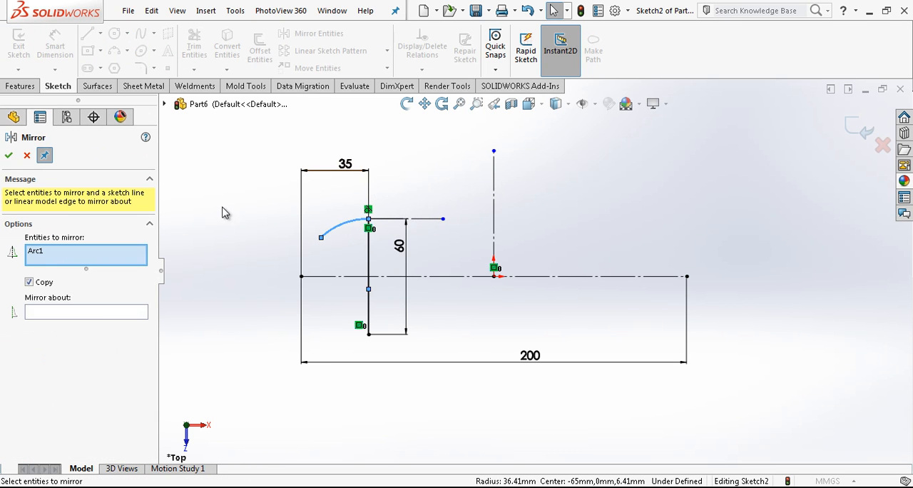
click(104, 314)
click(405, 277)
right_click(404, 278)
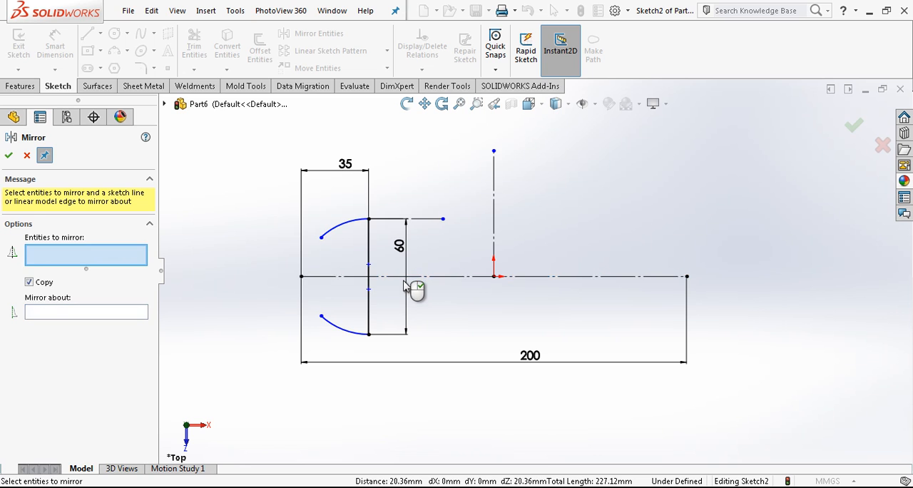
key(Escape)
Join the free ends of the upper and lower arcs with a three-point arc of about 26 mm radius bulging left
click(117, 52)
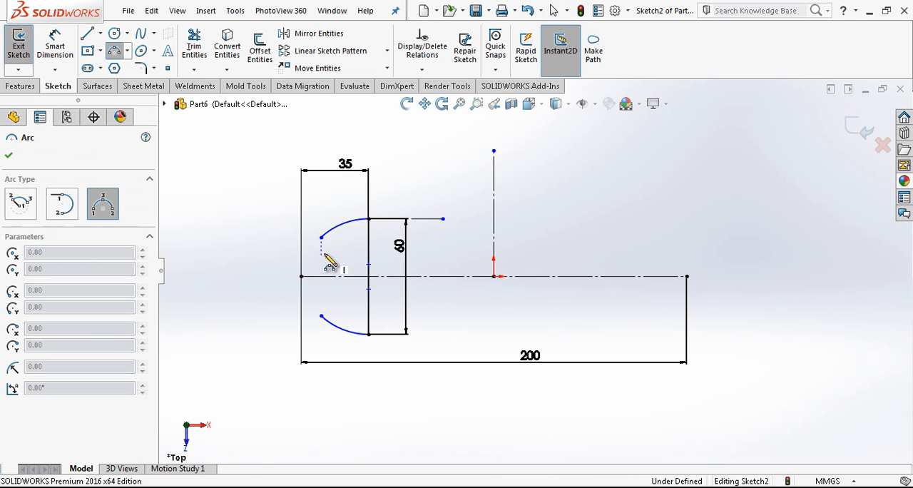
click(321, 237)
click(321, 316)
click(307, 264)
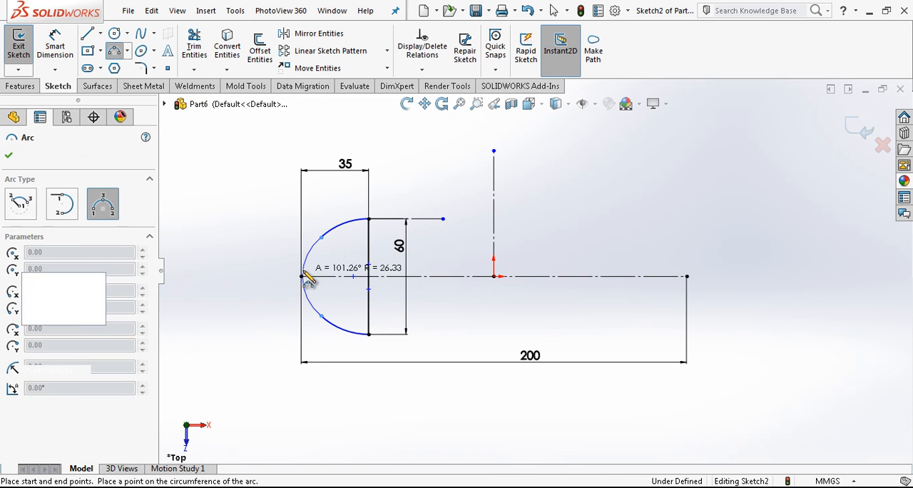
Make the connecting arc coincident with the horizontal centreline's left endpoint
click(306, 263)
ctrl+click(301, 278)
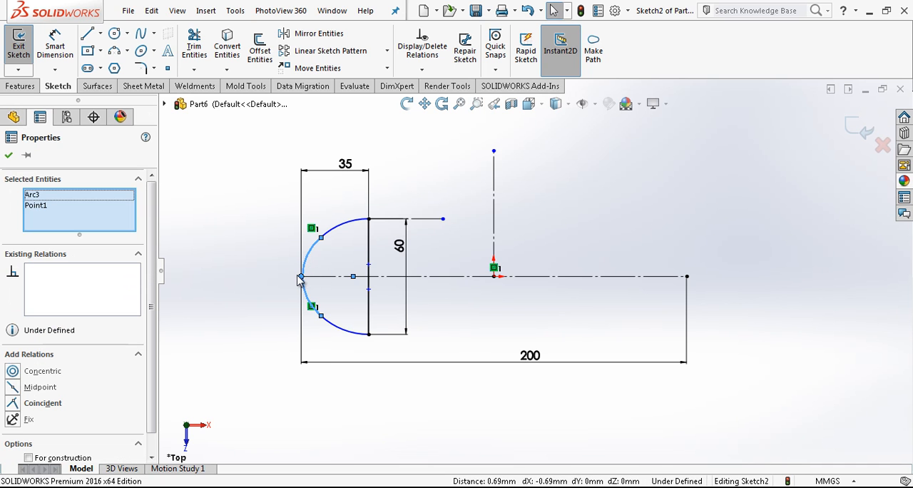
click(288, 261)
Make the connecting arc tangent to both the upper and the lower arc
click(322, 236)
ctrl+click(304, 266)
click(43, 387)
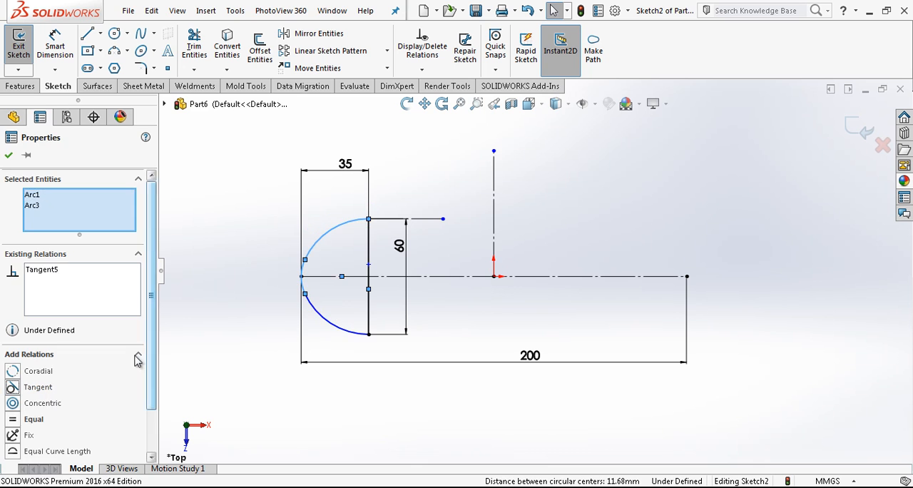
key(Escape)
drag(304, 295, 331, 326)
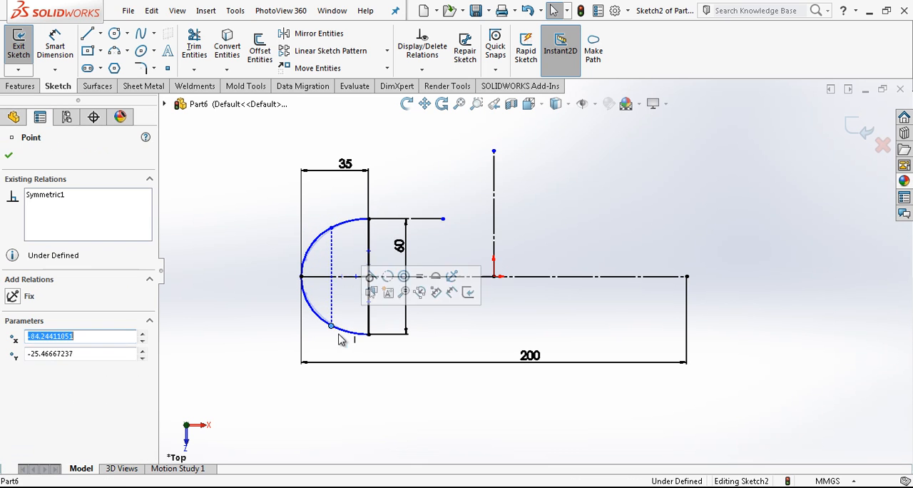
click(319, 328)
ctrl+click(311, 312)
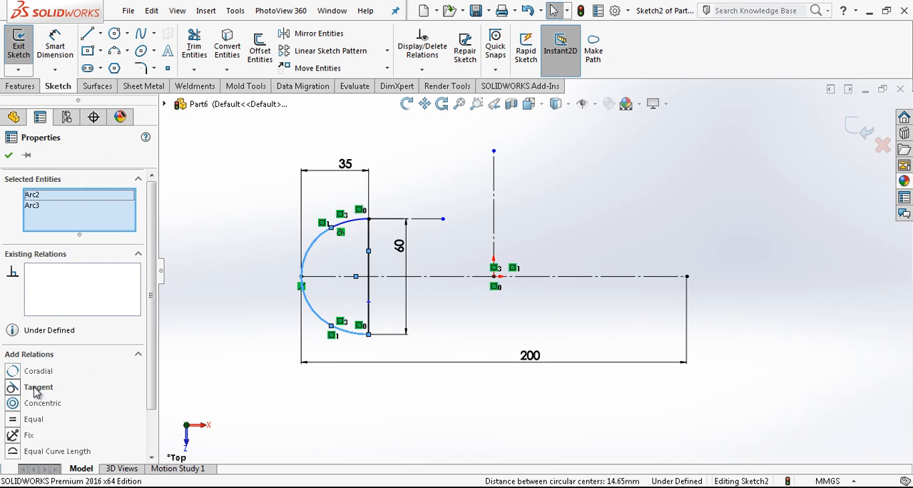
click(35, 387)
click(310, 338)
Dimension the upper arc's radius as 45 mm
key(d)
click(357, 225)
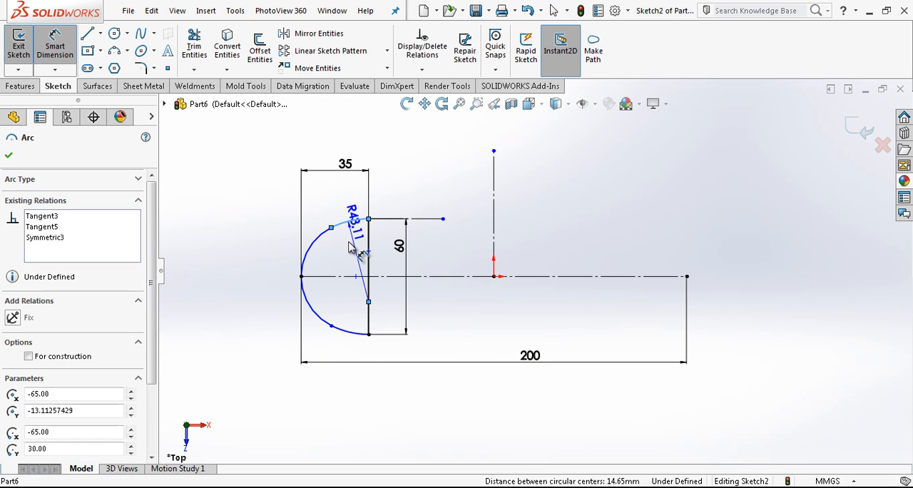
click(351, 249)
text(45)
key(Return)
key(Escape)
key(Escape)
scroll(521, 284, down, 3)
key(f)
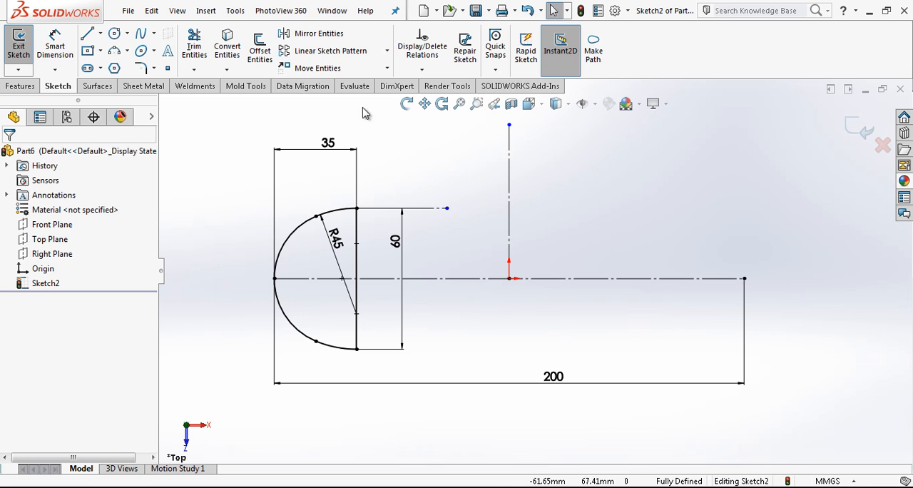
Mirror the left profile's straight edge and three arcs about the vertical centreline, and exit the sketch
drag(410, 184, 244, 248)
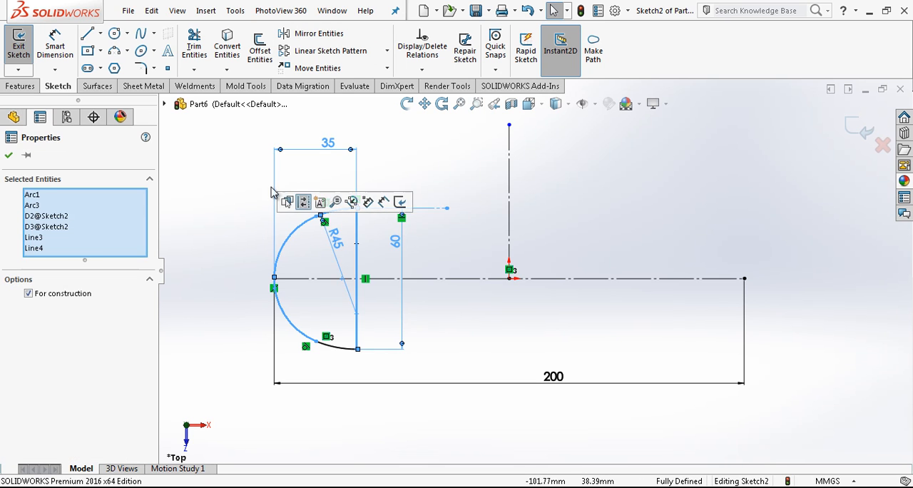
click(323, 35)
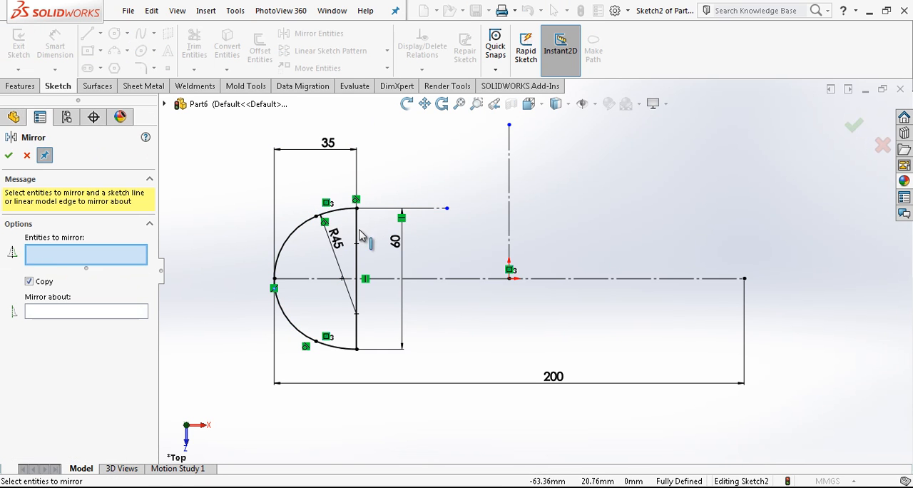
click(357, 235)
click(335, 212)
click(289, 261)
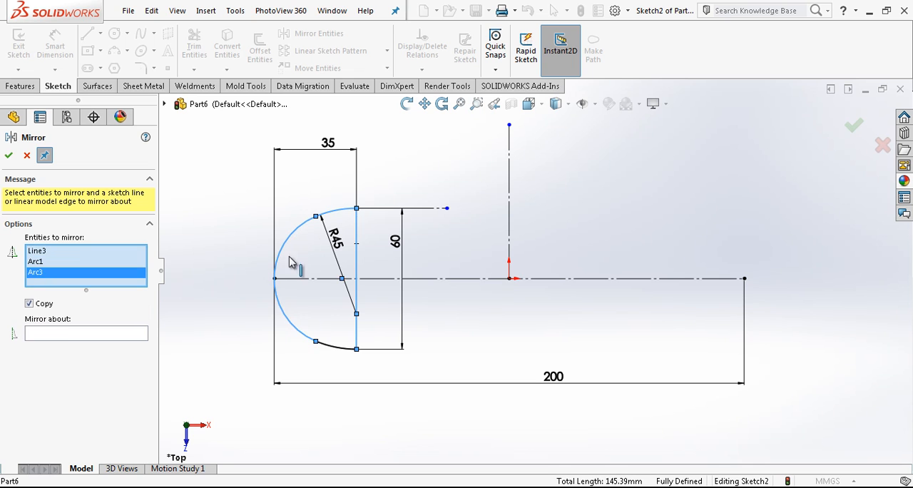
click(334, 346)
click(116, 345)
click(509, 215)
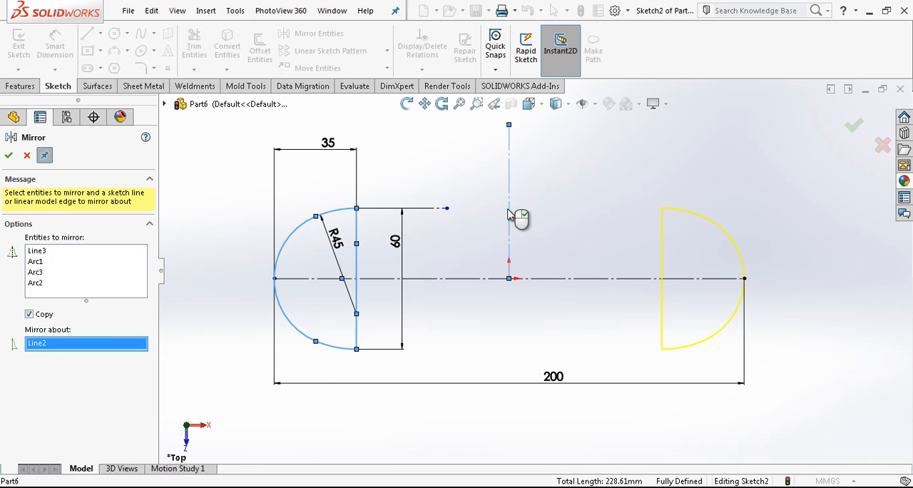
right_click(507, 213)
key(Escape)
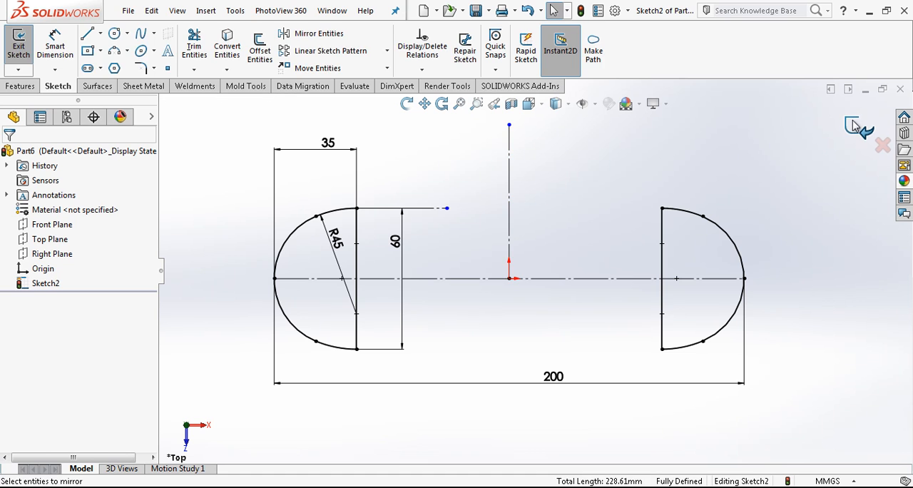
click(860, 127)
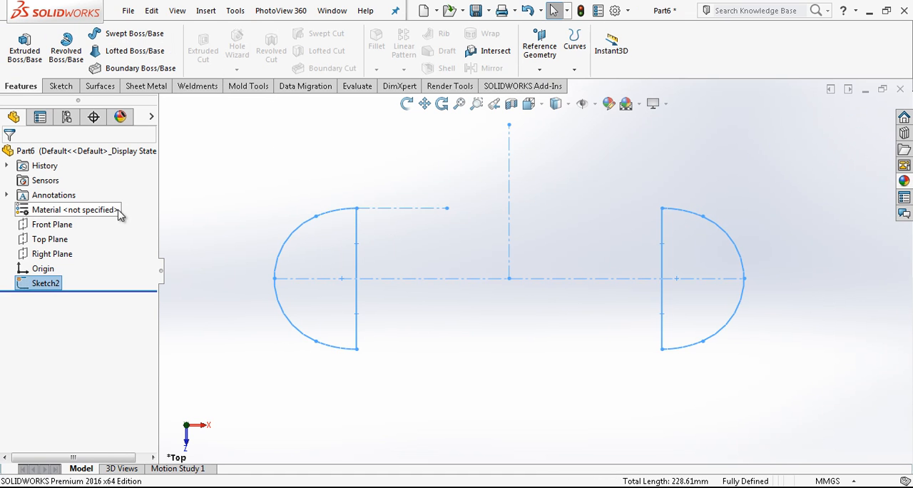
Start a new sketch on the Front Plane with the view normal to it
click(57, 224)
click(113, 201)
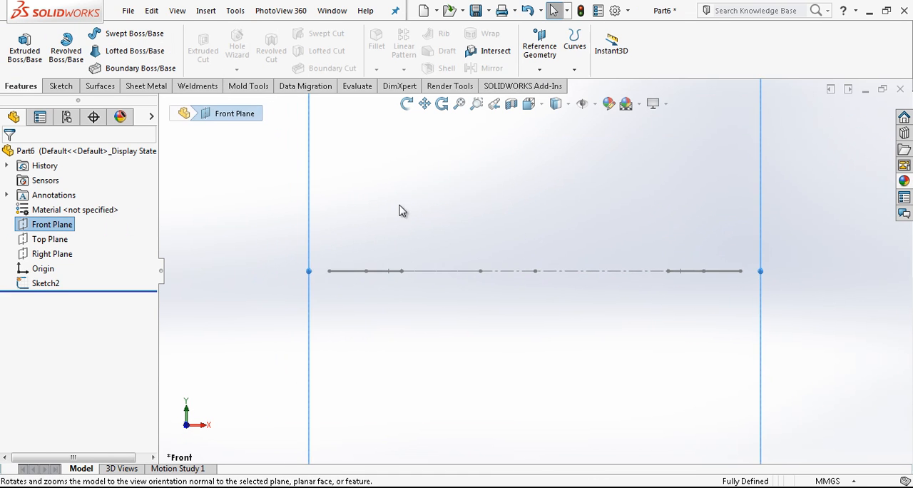
right_click(62, 227)
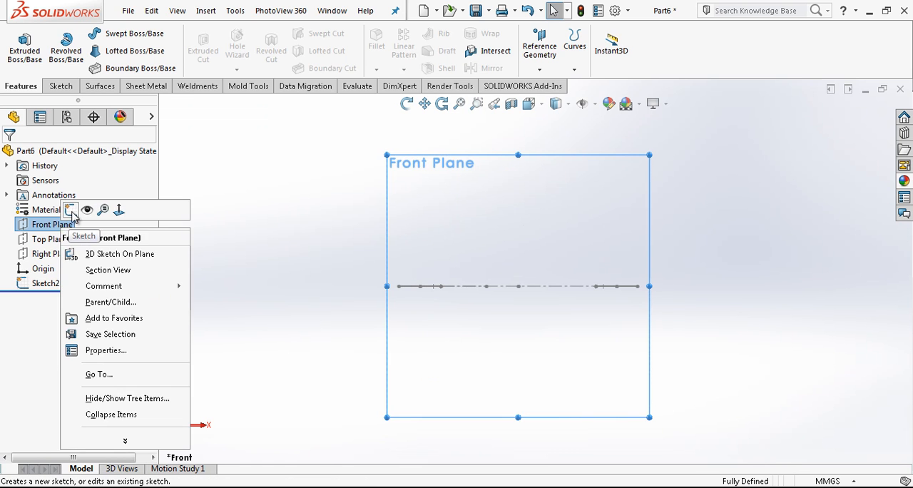
click(71, 205)
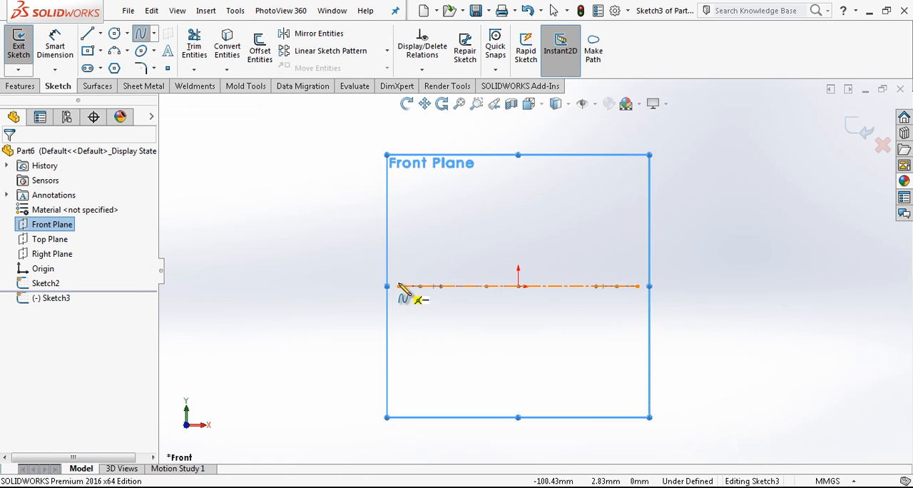
click(399, 286)
click(638, 286)
click(581, 166)
right_click(640, 194)
click(668, 197)
click(602, 197)
key(Delete)
Draw a two-point spline between the outer ends of the base profiles and pull its tangent handles up to form an arch
click(141, 34)
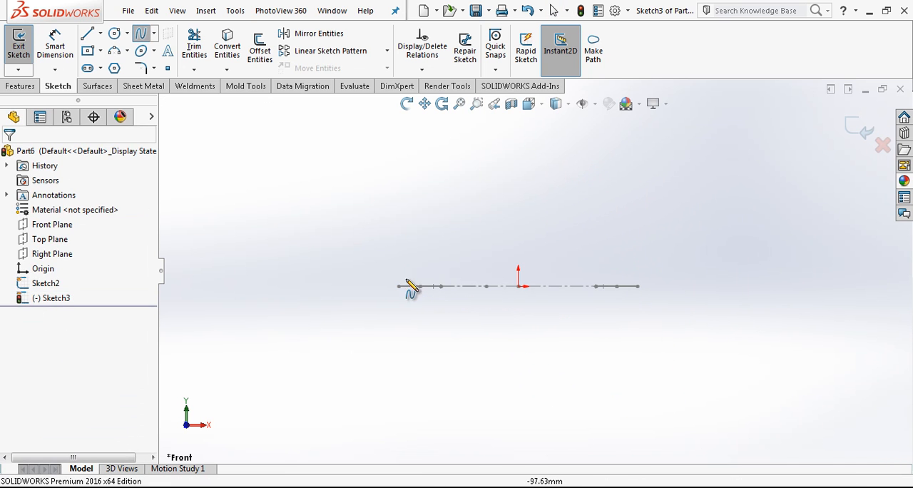
click(638, 286)
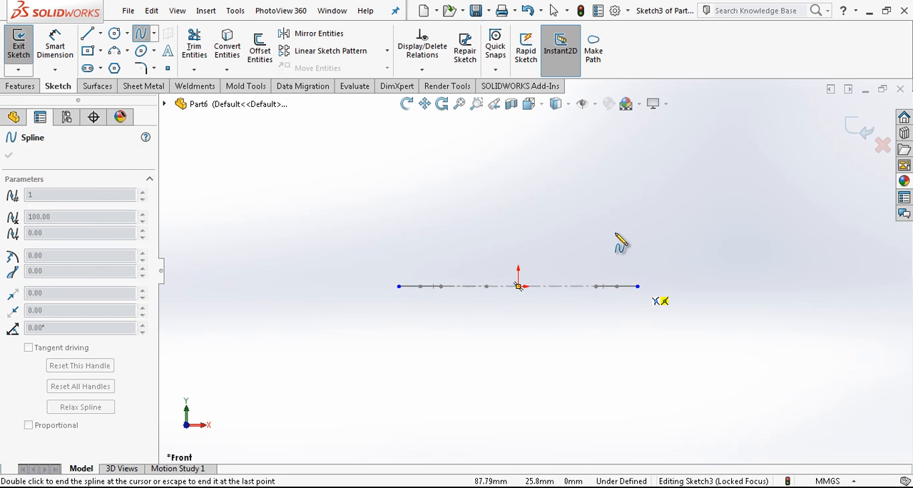
key(Escape)
click(562, 294)
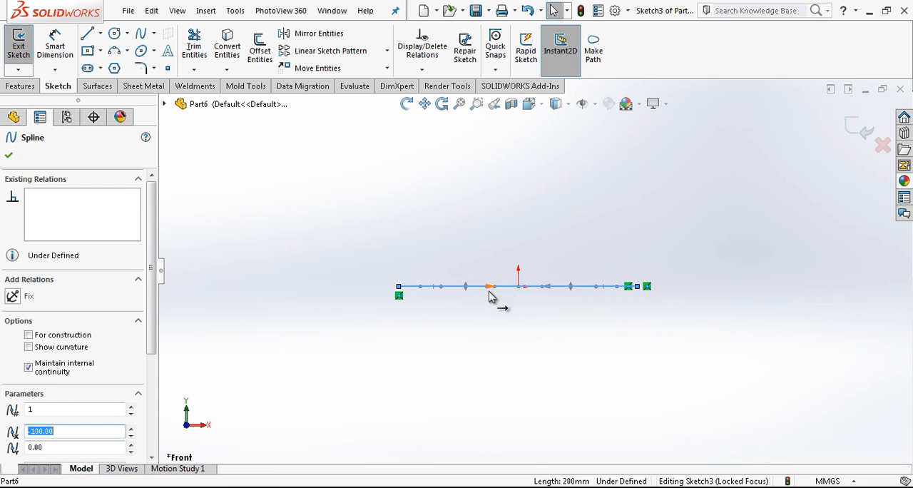
drag(492, 288, 588, 156)
key(Escape)
Draw a vertical construction line about 136 mm long upward from the origin
key(l)
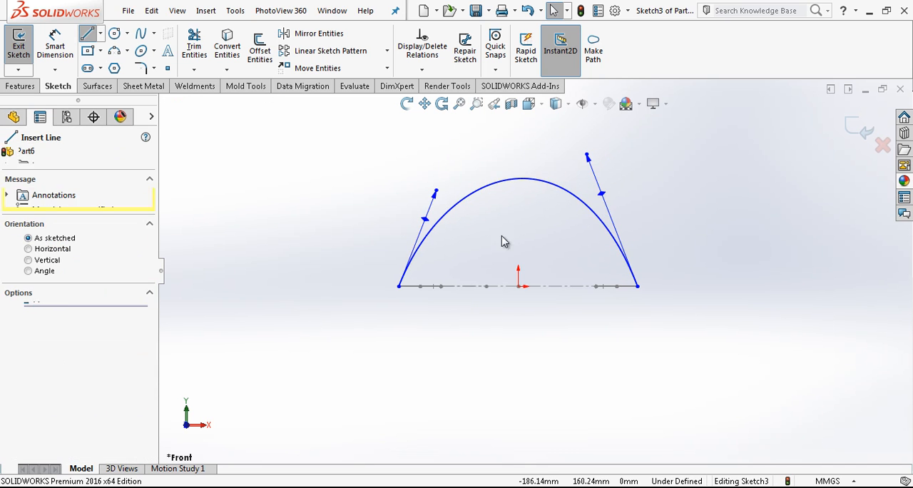
click(518, 286)
click(518, 125)
key(Escape)
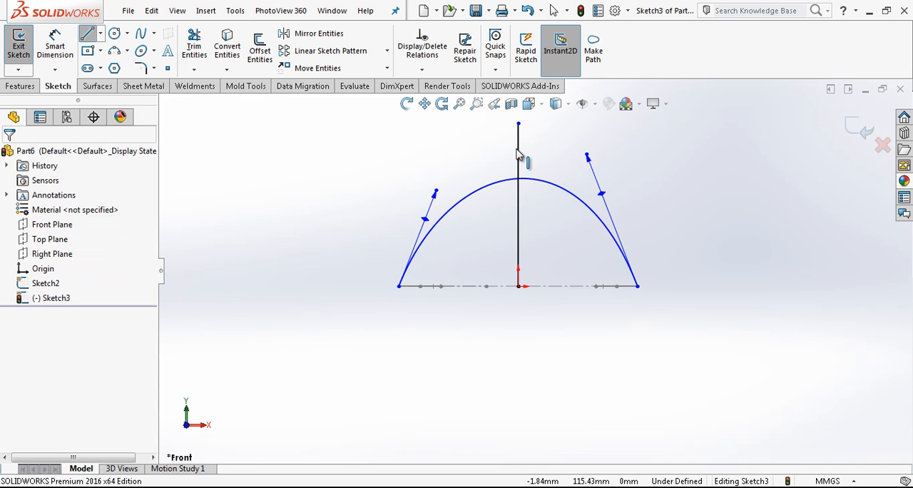
click(518, 152)
click(570, 111)
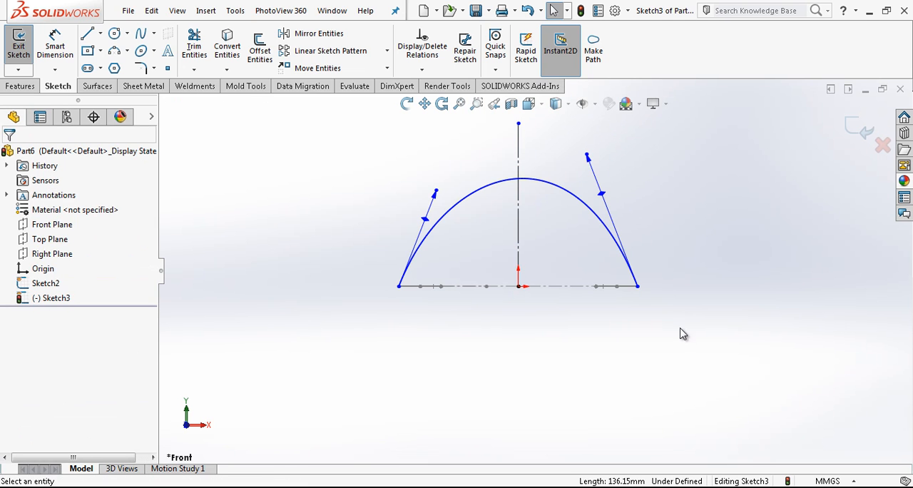
Dimension the angle between the spline's right tangent handle and the vertical construction line as 15°
right_drag(680, 328, 609, 171)
click(604, 198)
click(519, 215)
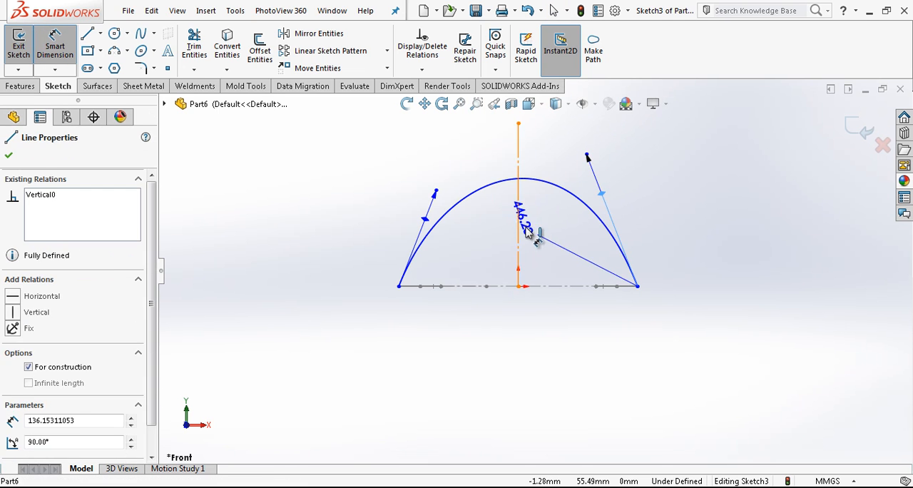
click(543, 237)
text(15)
key(Return)
click(675, 165)
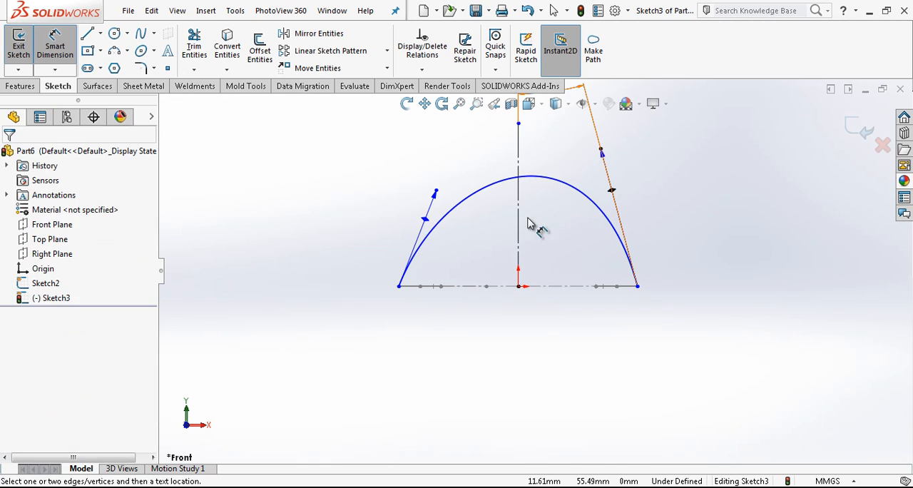
Dimension the angle between the spline's left tangent handle and the vertical construction line as 15°
click(520, 218)
click(424, 220)
click(424, 220)
click(468, 238)
text(15)
key(Return)
Dimension the tangent magnitude of the spline's right and left handles as 250 each
click(600, 151)
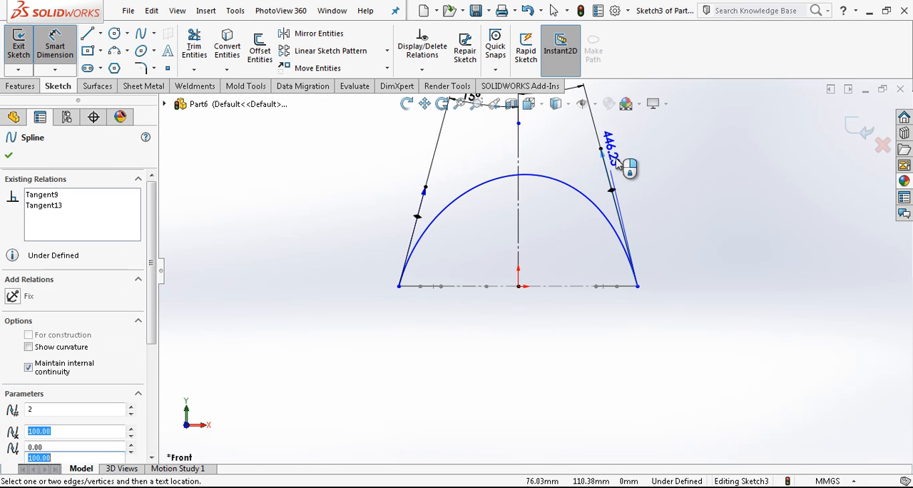
click(660, 183)
text(250)
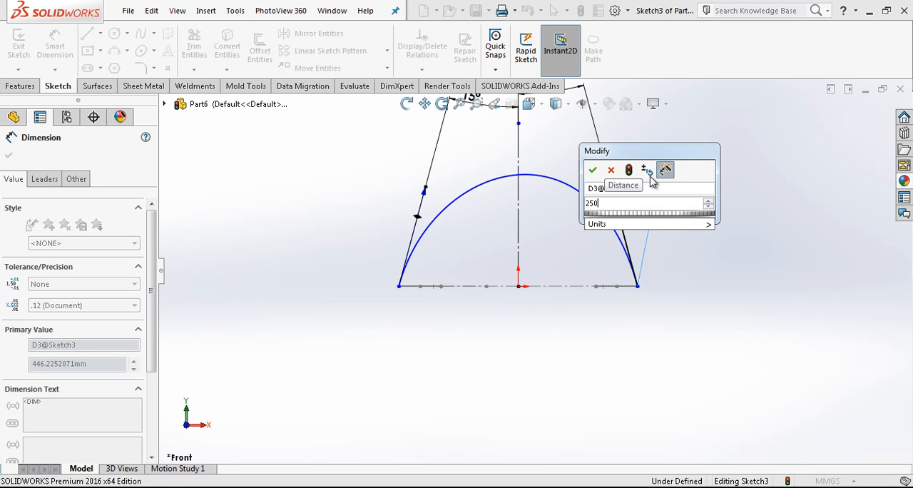
key(Return)
click(425, 197)
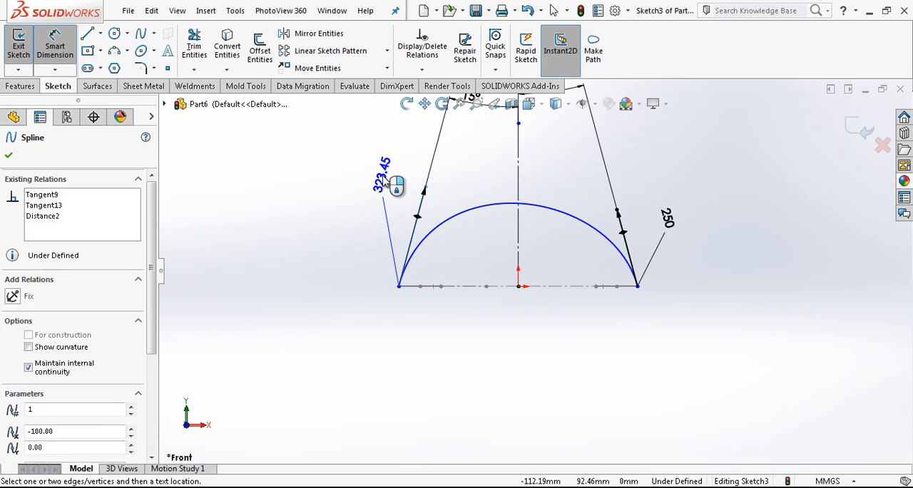
click(384, 180)
text(250)
key(Return)
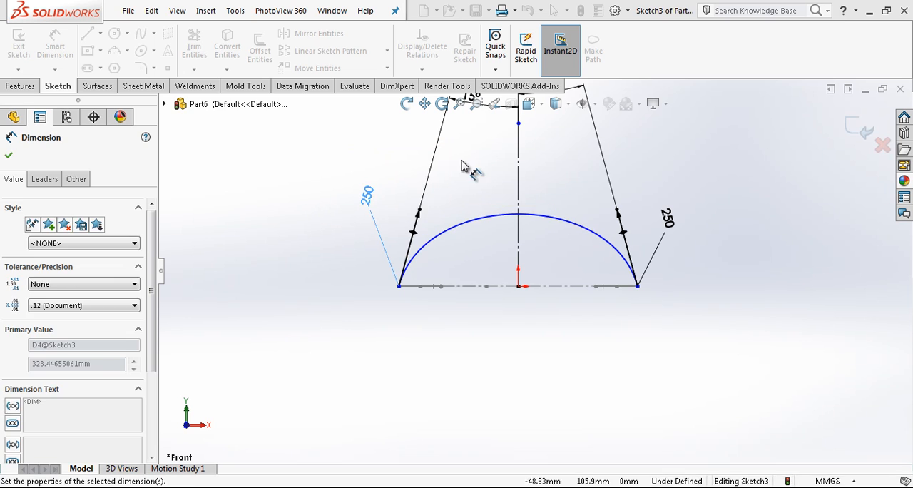
click(463, 166)
Add pierce relations between the spline's endpoints and the outer arcs of the left and right base profiles
mouse_move(573, 284)
middle_down()
mouse_move(592, 295)
mouse_move(441, 306)
middle_up()
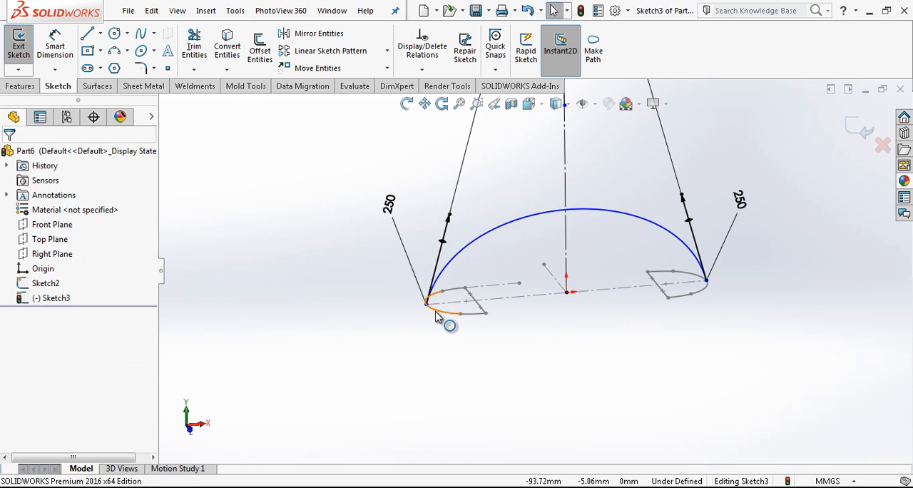
ctrl+click(427, 305)
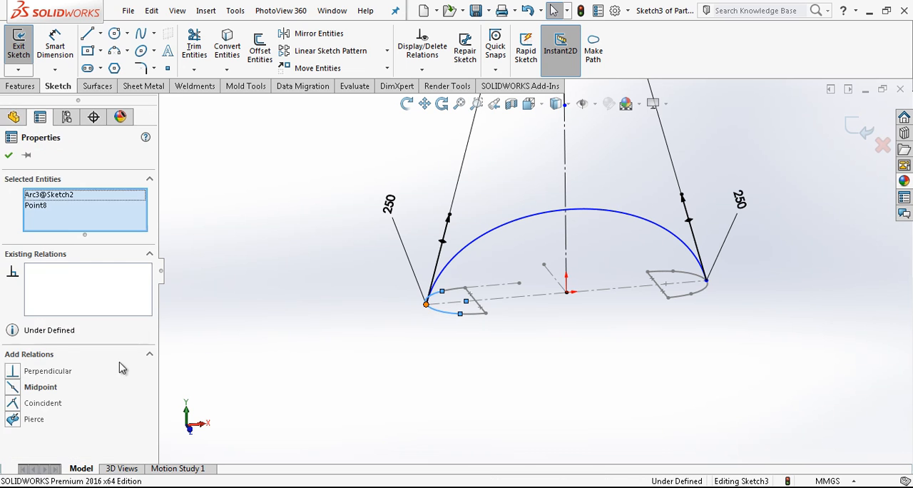
click(499, 319)
click(706, 280)
ctrl+click(704, 291)
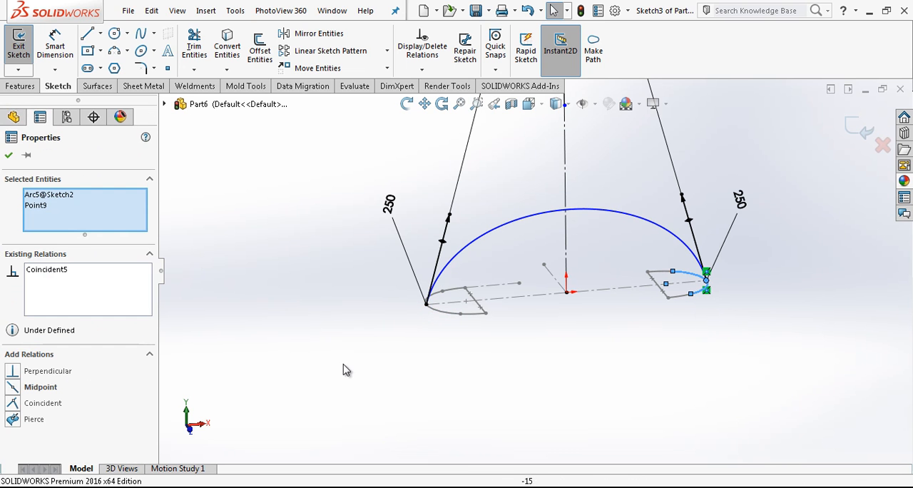
key(Escape)
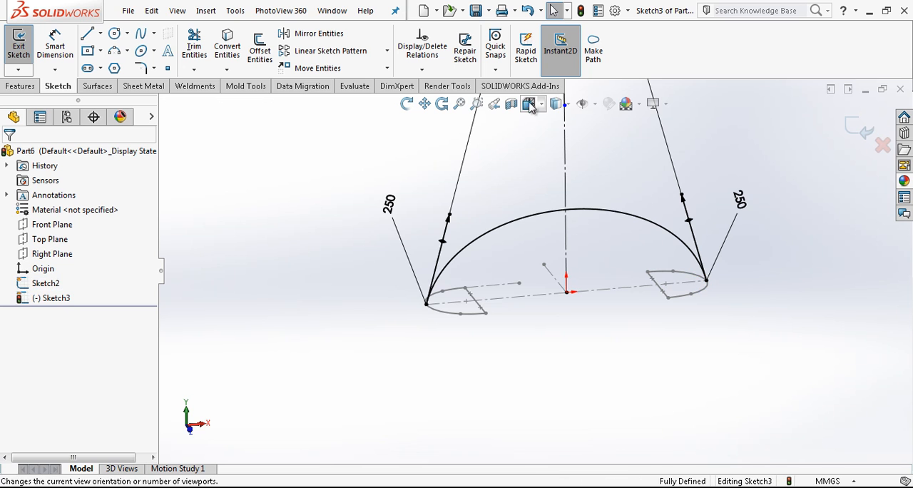
In the front view, draw a two-point spline 130 mm long between the inner straight edges of the base profiles
click(529, 103)
click(550, 162)
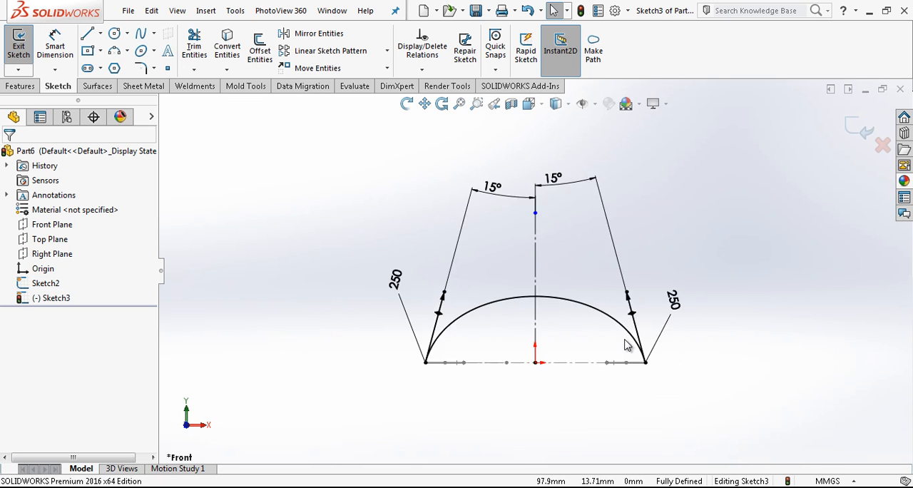
click(141, 34)
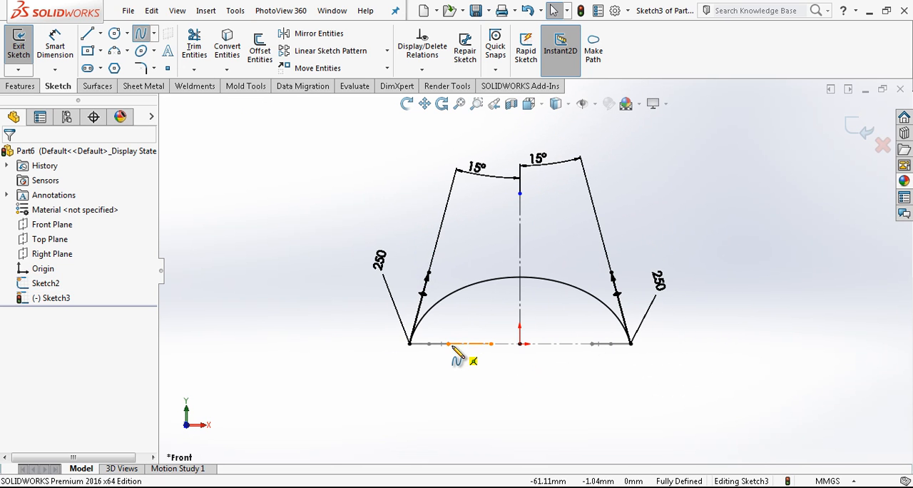
click(449, 344)
click(593, 344)
right_click(616, 240)
click(644, 251)
Pull the inner spline's tangent handles upward to form an arch rising above the outer spline
click(554, 345)
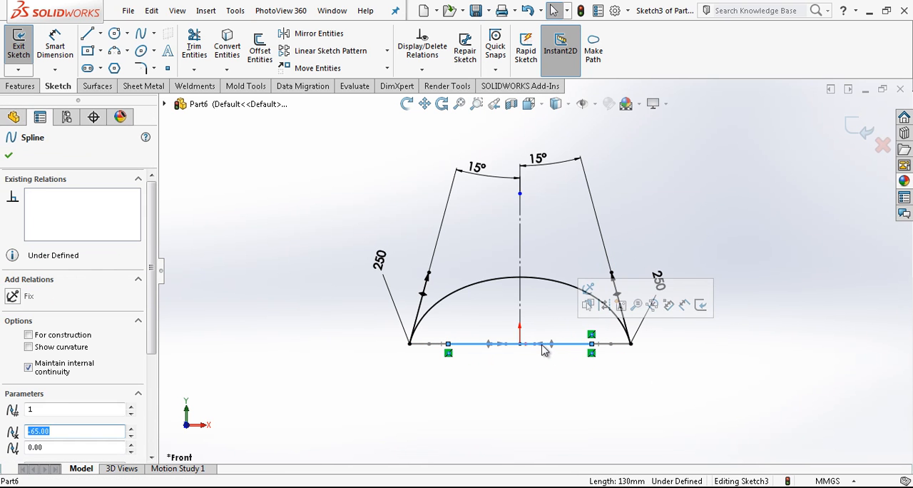
drag(537, 348, 581, 242)
scroll(578, 329, down, 4)
click(565, 312)
right_drag(533, 253, 540, 207)
scroll(546, 192, up, 3)
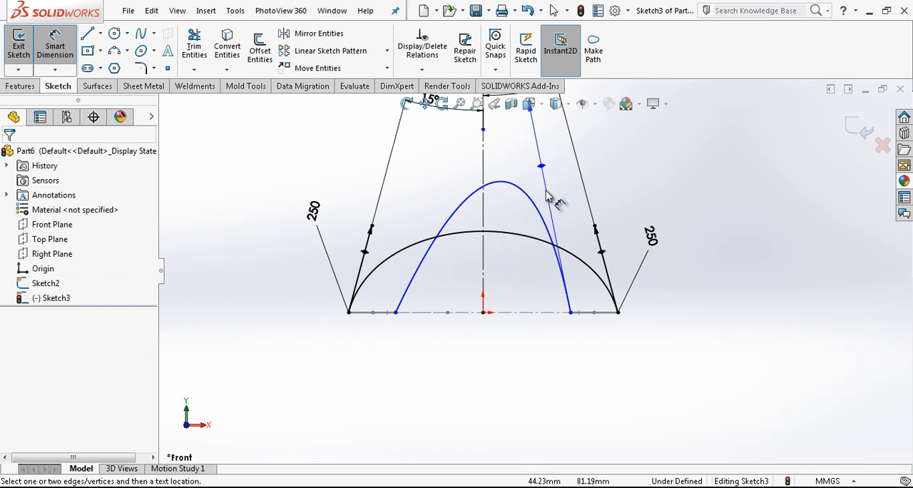
Dimension the angle between the inner spline's right tangent handle and the vertical construction line as 10°
click(544, 170)
click(484, 214)
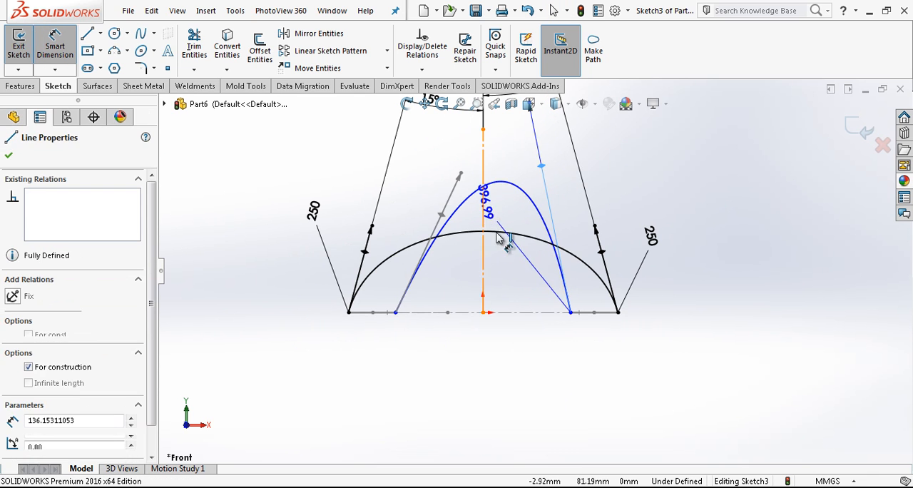
click(525, 281)
text(10)
key(Return)
key(Escape)
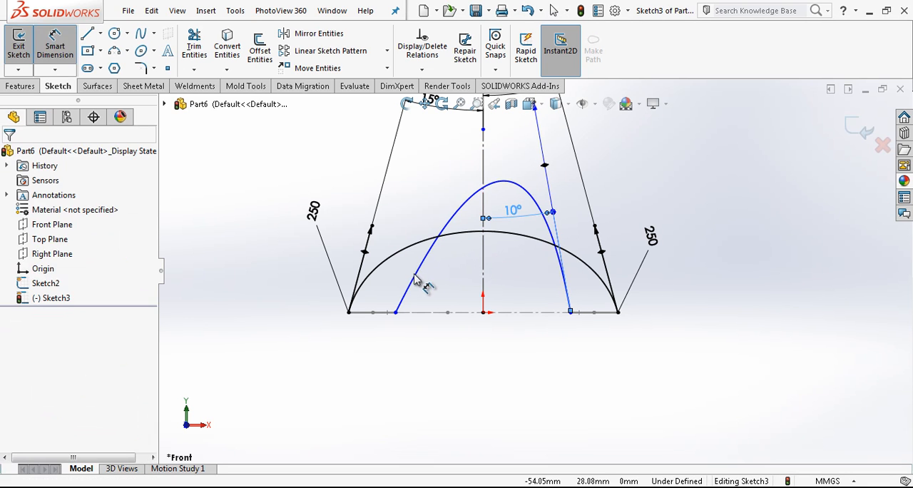
Rotate the inner spline's left tangent handle to a steeper angle so the arch becomes more symmetrical
click(426, 273)
click(430, 243)
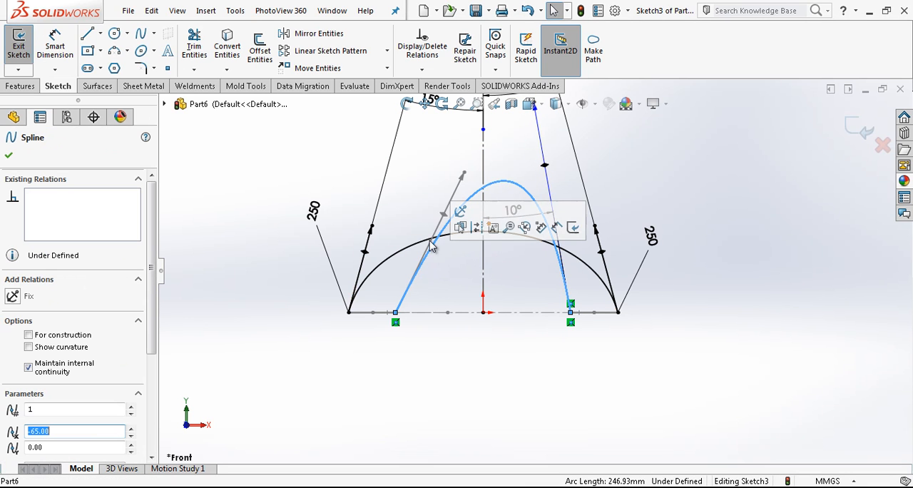
click(56, 57)
key(Escape)
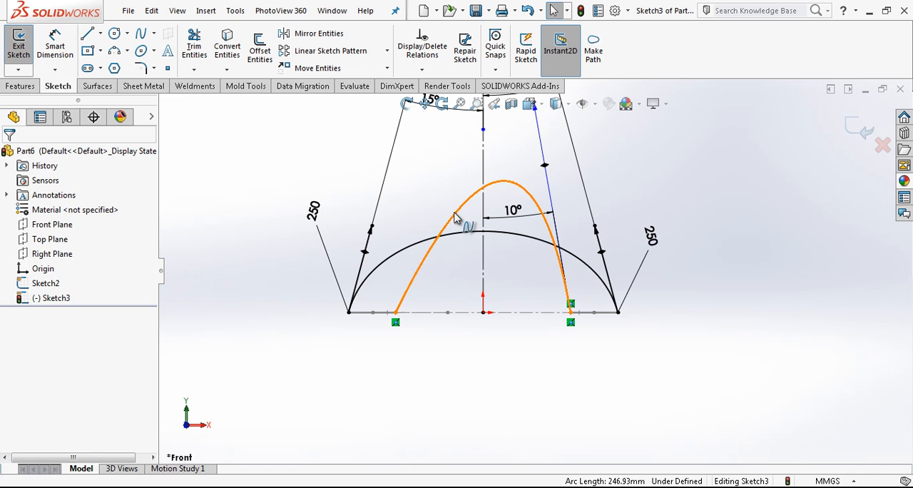
click(454, 225)
drag(451, 227, 424, 207)
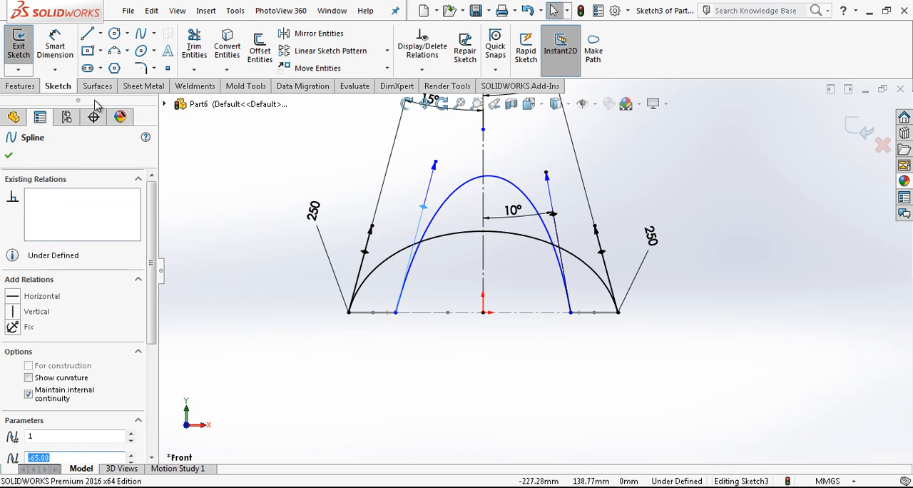
Dimension the angle between the inner spline's left tangent handle and the vertical construction line as 10°
key(Return)
click(424, 209)
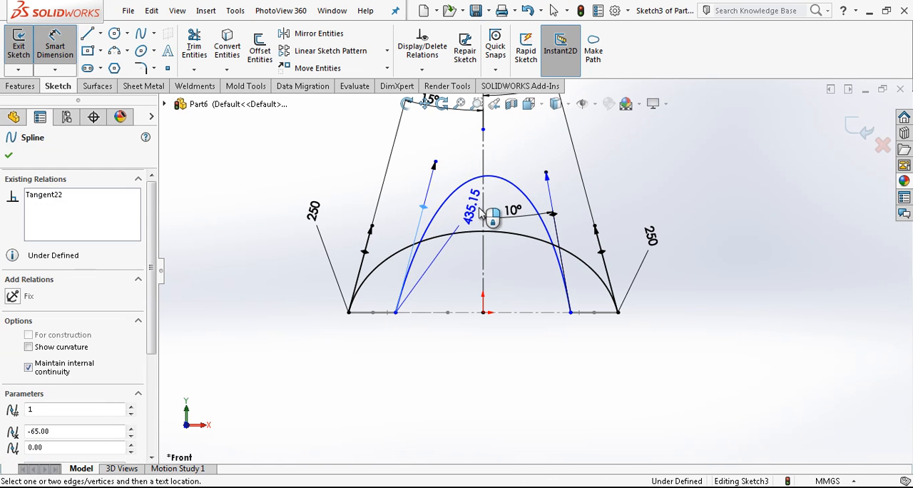
click(484, 218)
click(469, 261)
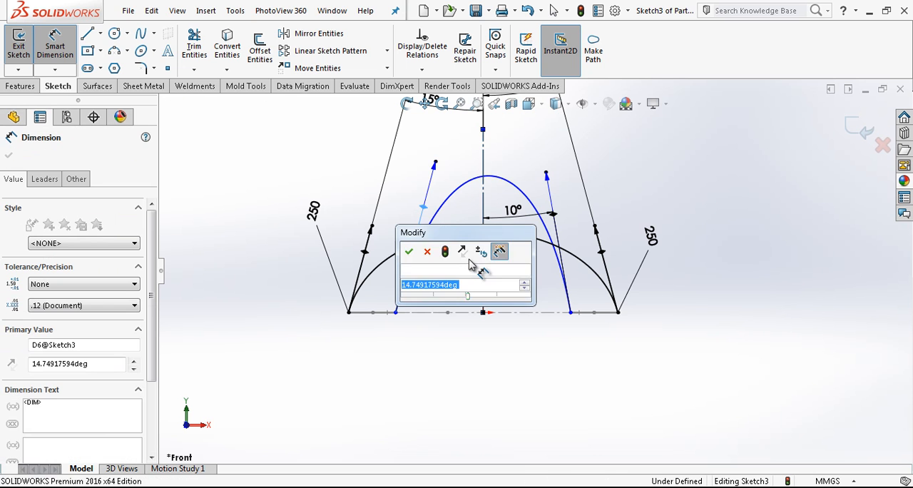
key(Return)
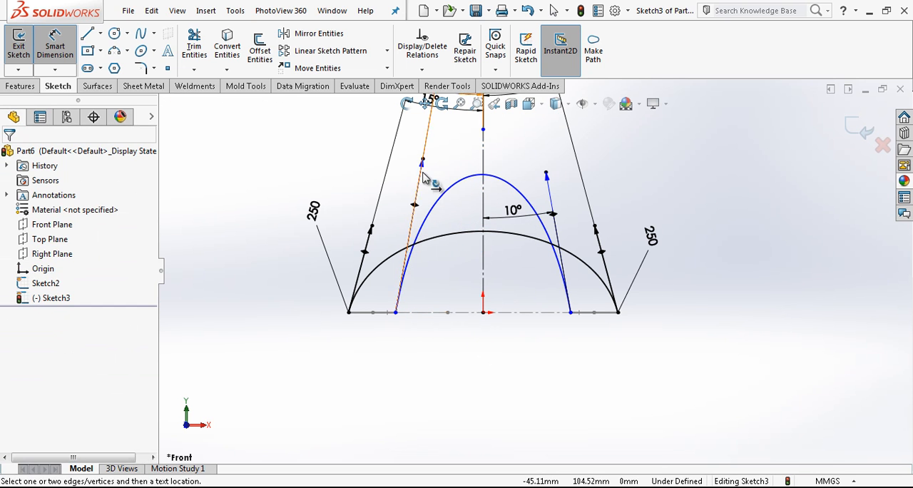
Dimension the tangent lengths of the inner spline's left and right handles as 170 mm each
click(423, 160)
click(463, 154)
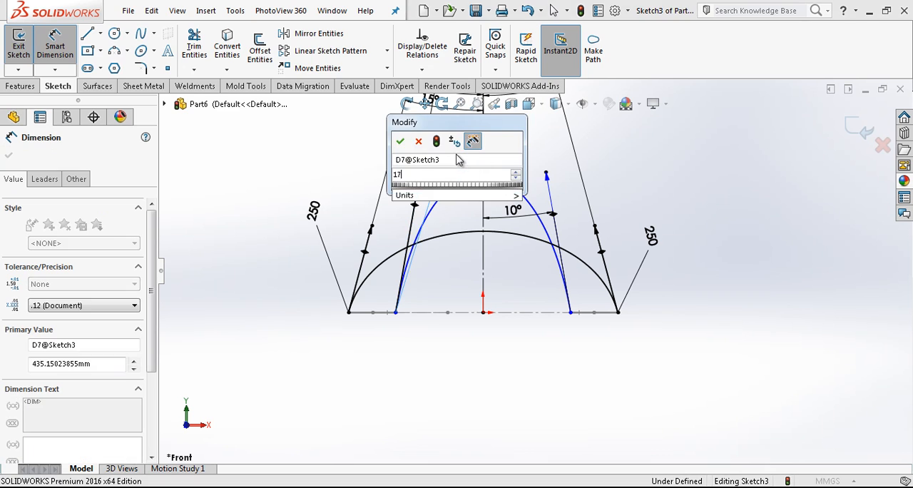
key(Return)
click(547, 171)
click(632, 143)
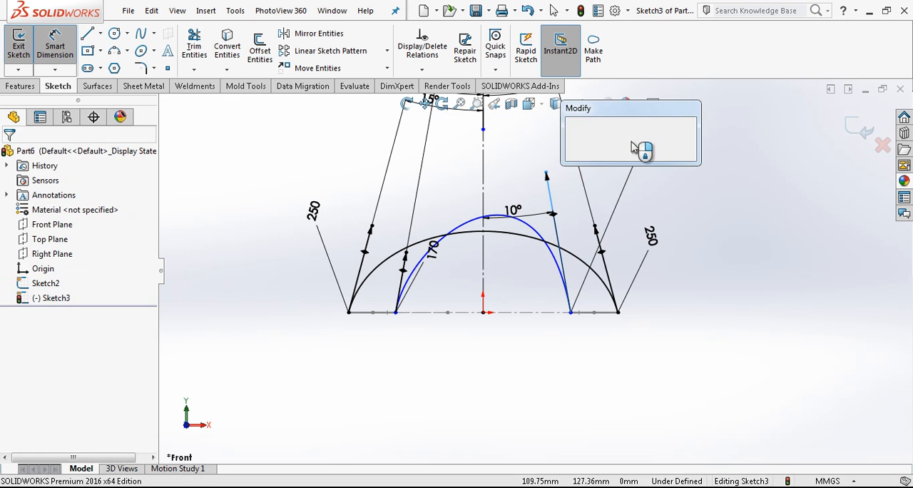
text(170)
key(Return)
click(760, 249)
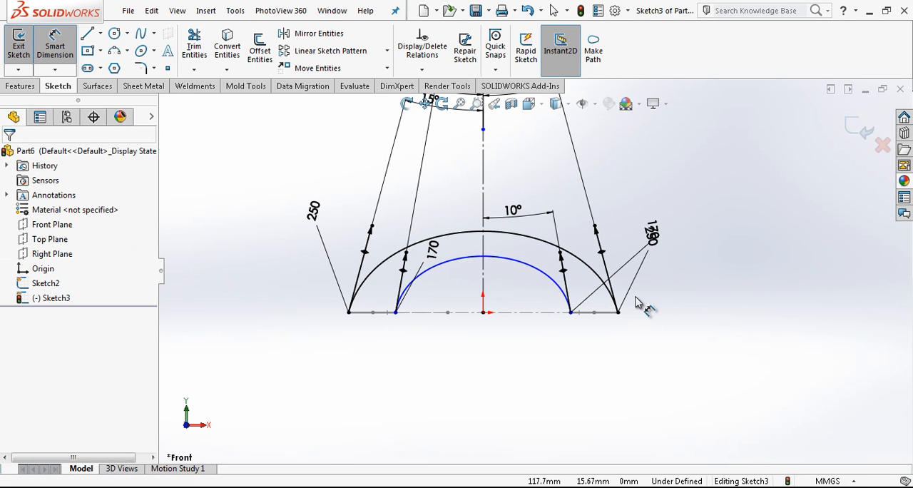
key(Escape)
Add Pierce relations between the inner spline's endpoints and the straight edges of the two base profiles, and exit the sketch
middle_drag(581, 312, 595, 371)
scroll(578, 318, down, 3)
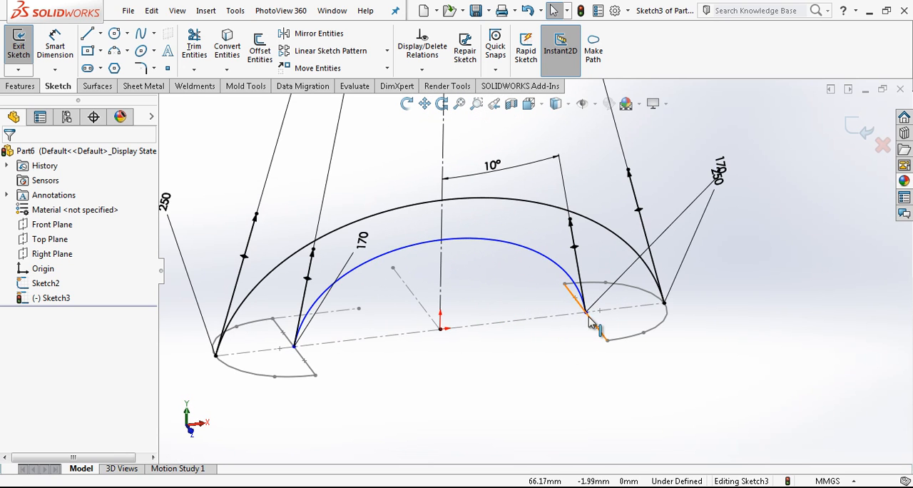
ctrl+click(586, 315)
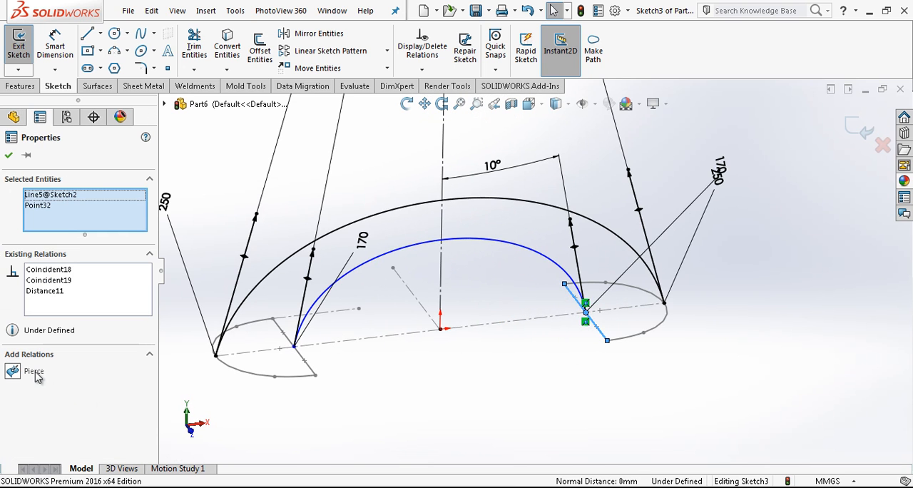
click(373, 330)
click(294, 347)
ctrl+click(303, 361)
click(534, 131)
scroll(533, 131, up, 3)
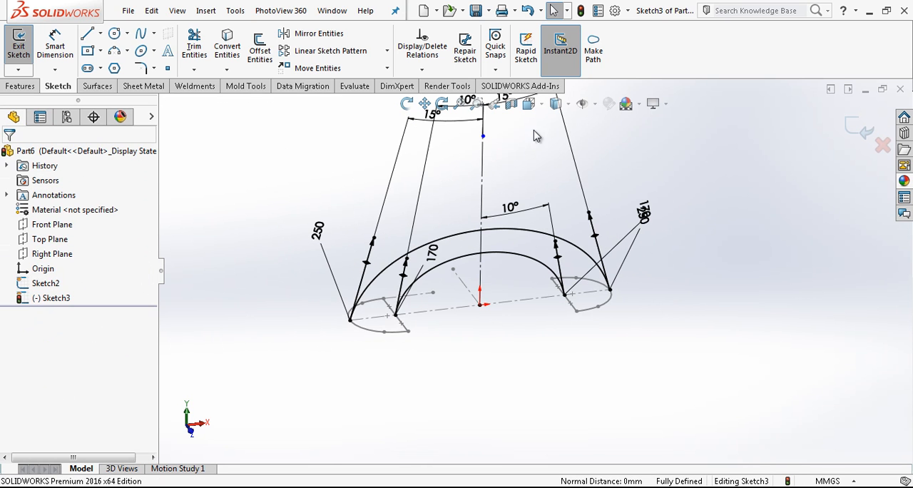
click(541, 108)
click(702, 171)
click(864, 126)
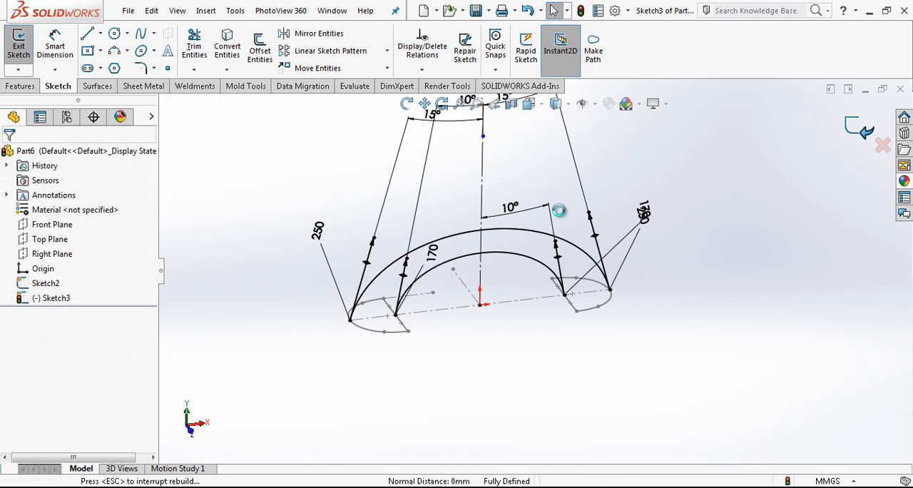
On the Right Plane, sketch a circle of about 22 mm radius centred on the vertical axis near the inner spline's crest
scroll(546, 236, down, 1)
click(53, 254)
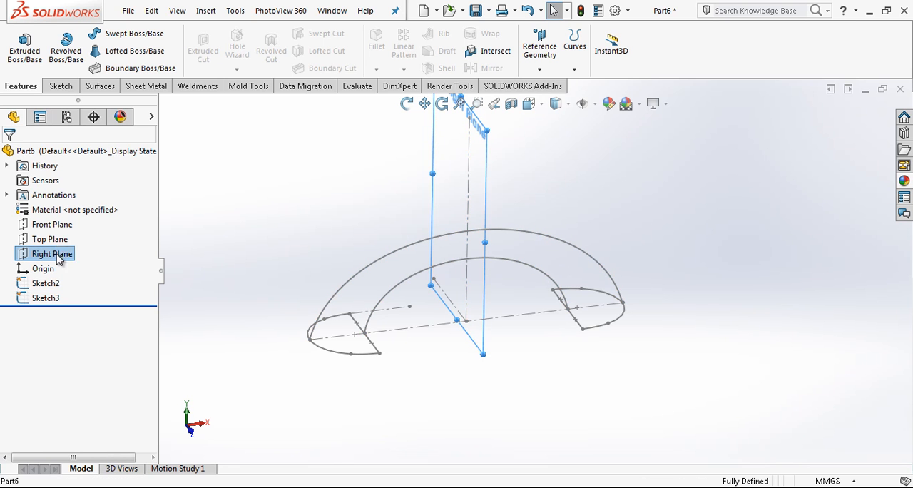
click(68, 239)
click(542, 108)
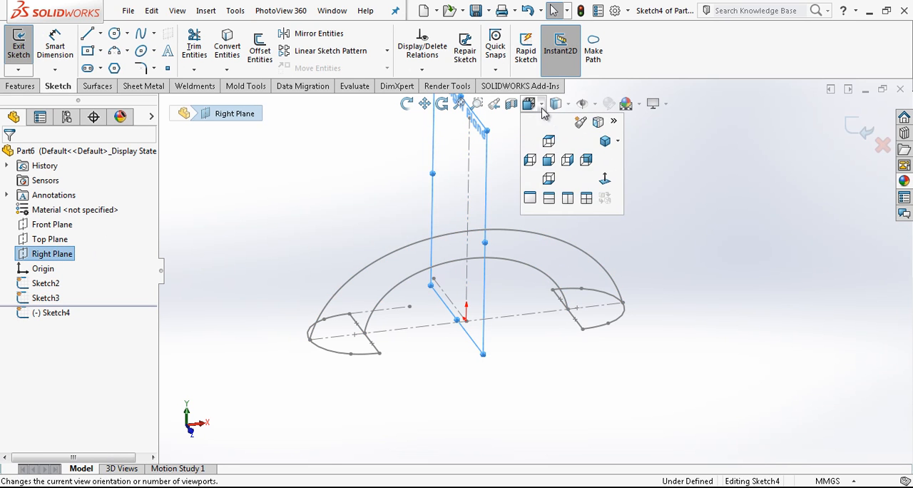
click(558, 162)
middle_drag(571, 292, 615, 328)
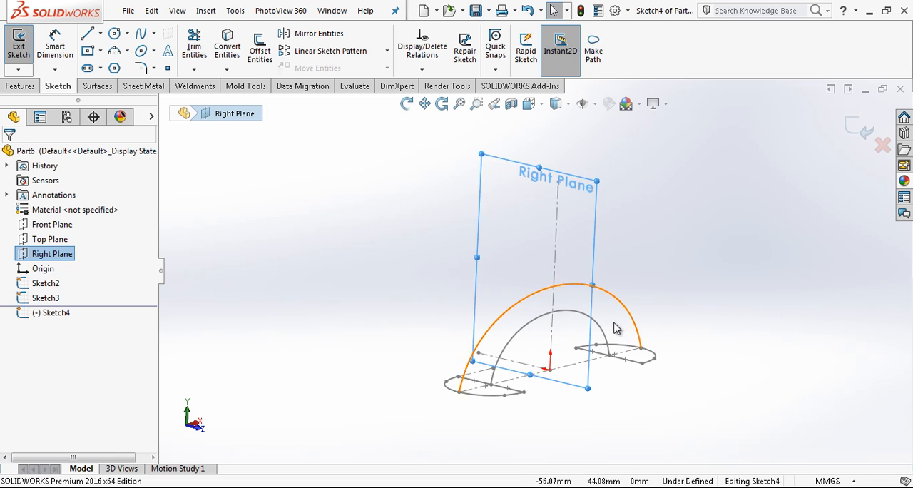
click(114, 33)
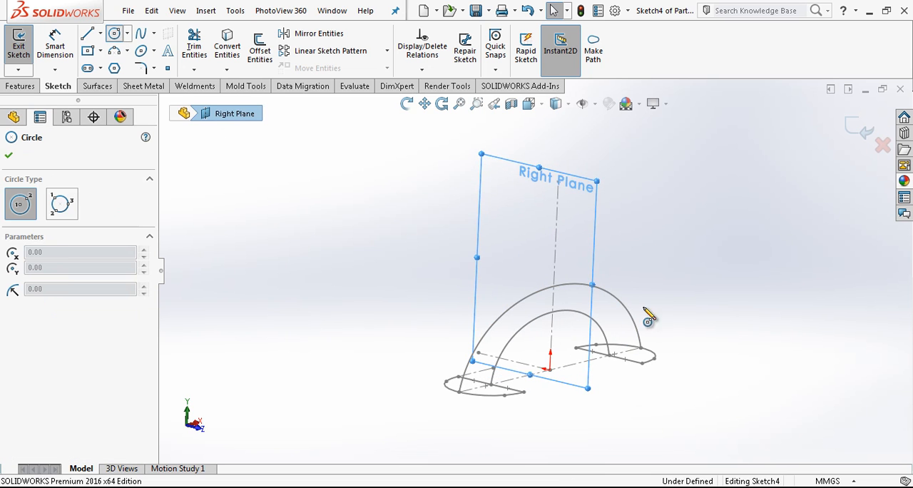
click(557, 326)
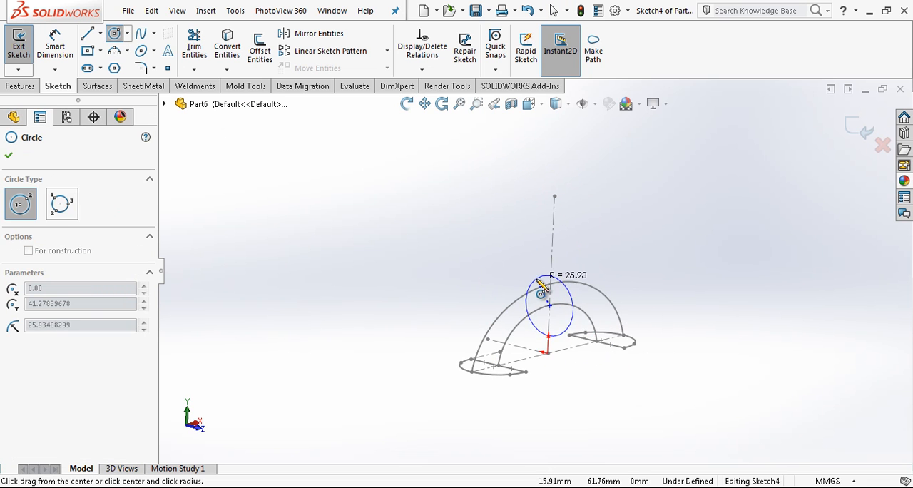
click(541, 286)
scroll(564, 292, down, 3)
key(Escape)
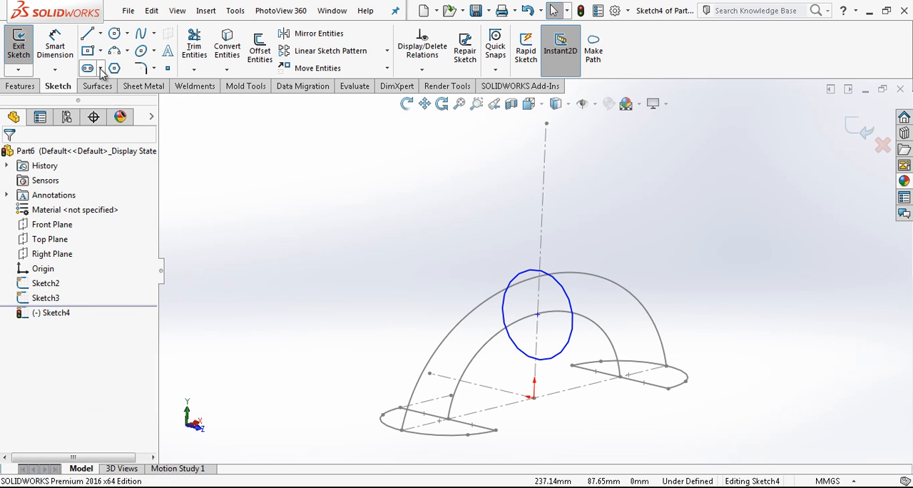
Draw a horizontal line across the circle through its centre and trim away the circle's lower half
click(538, 314)
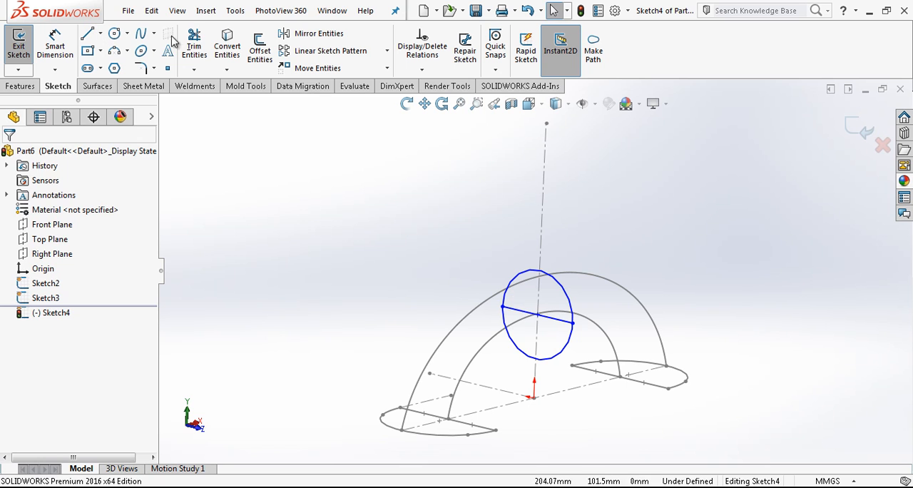
click(193, 47)
drag(541, 360, 585, 366)
key(Escape)
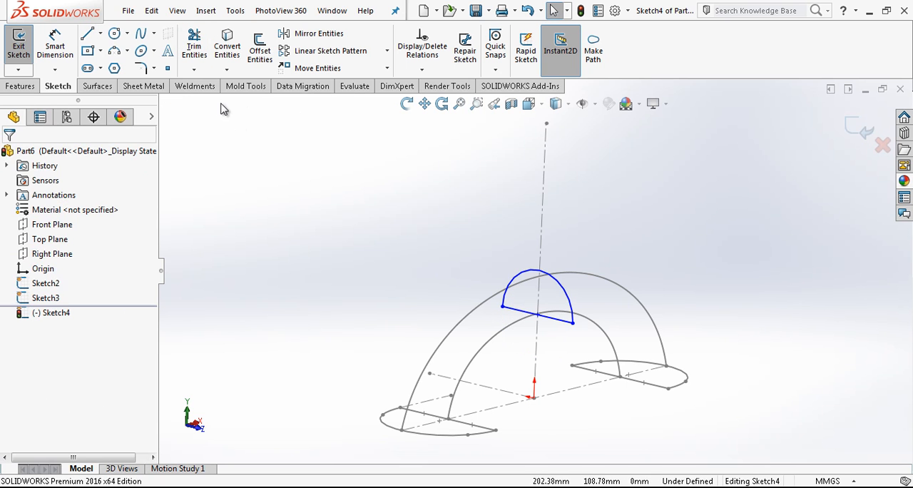
Add a Pierce relation between the semicircle's centre point and the inner guide spline
click(539, 315)
ctrl+click(465, 360)
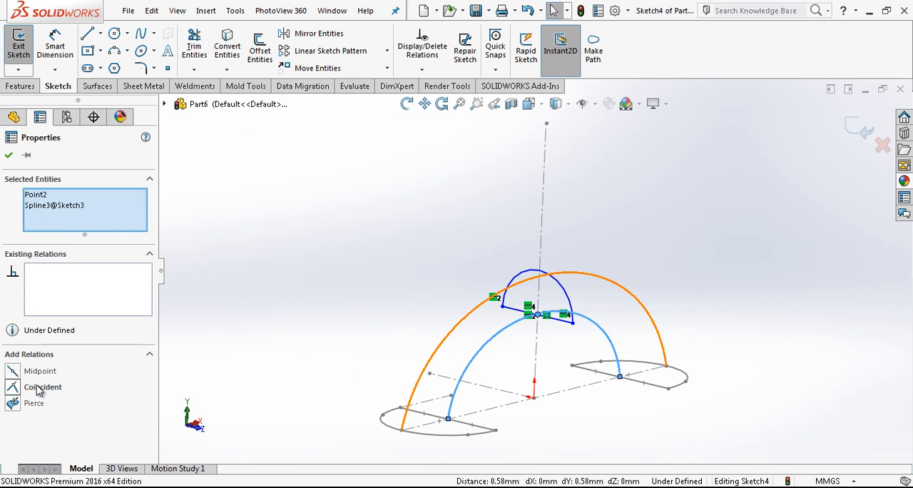
click(655, 235)
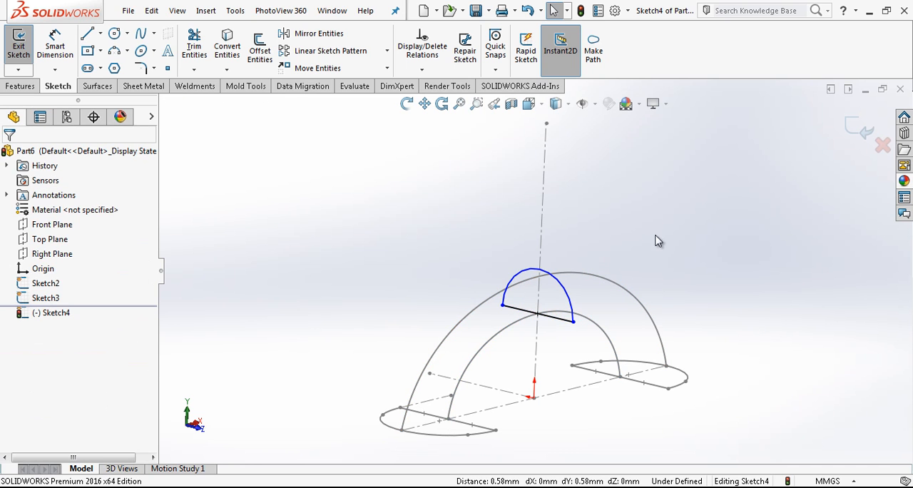
Draw a vertical construction line about 22 mm long from the semicircle's centre up to the top of its arc
key(l)
click(538, 314)
click(540, 270)
key(Escape)
click(539, 282)
click(573, 255)
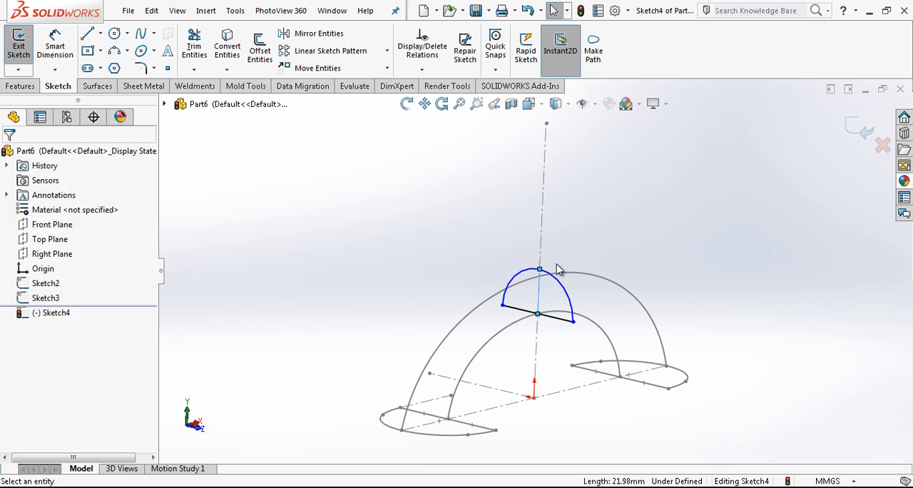
Pierce the vertical line's upper endpoint with the outer guide spline and exit the semicircle sketch
click(540, 271)
ctrl+click(571, 274)
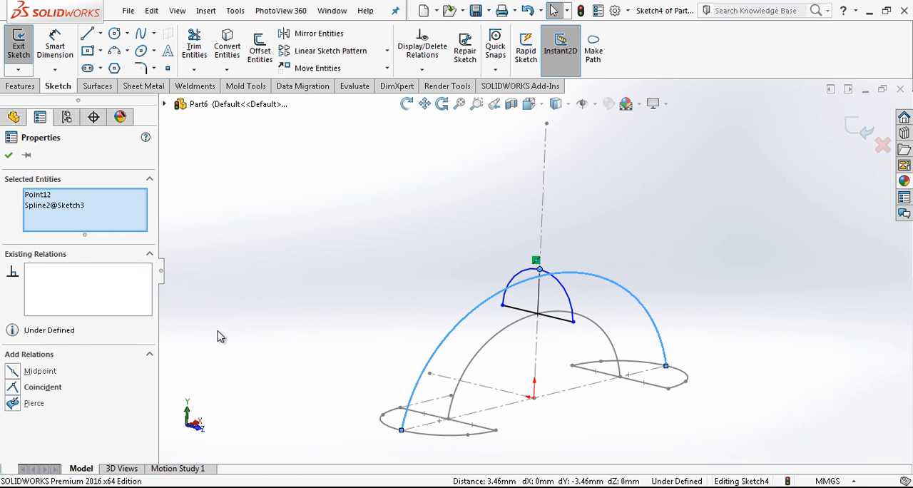
click(41, 404)
click(651, 236)
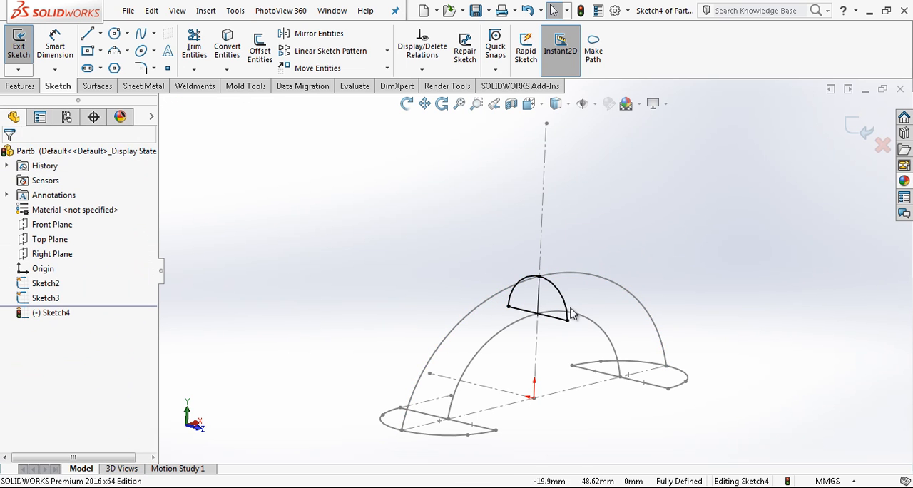
mouse_move(560, 323)
middle_down()
mouse_move(531, 371)
mouse_move(547, 373)
mouse_move(513, 385)
middle_up()
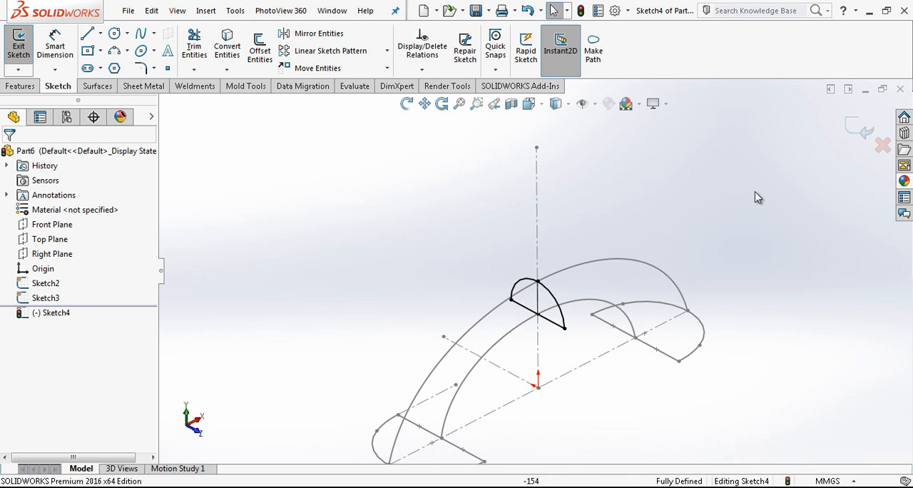
click(853, 122)
Start a Lofted Boss/Base, clear the preselected profile, and add the left base profile's closed loop as the first profile
scroll(609, 283, up, 3)
mouse_move(609, 301)
middle_down()
mouse_move(565, 250)
mouse_move(511, 345)
mouse_move(597, 281)
mouse_move(528, 264)
mouse_move(481, 214)
middle_up()
click(150, 53)
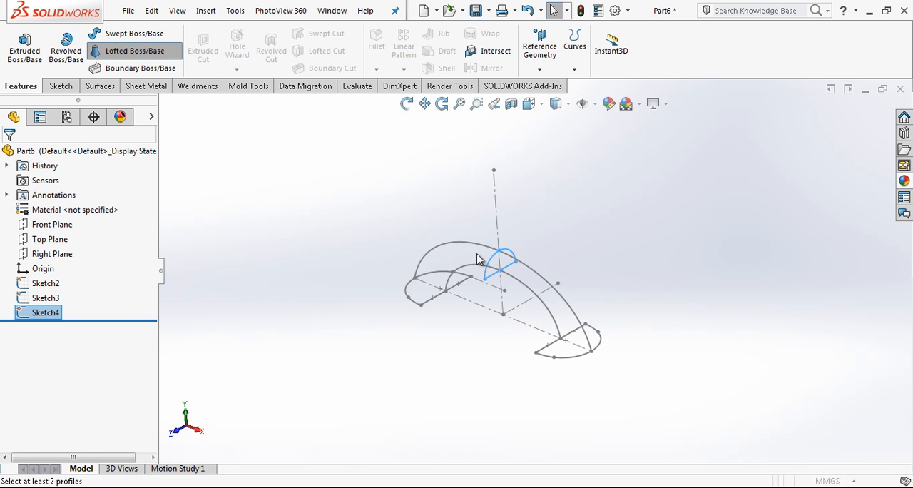
scroll(504, 276, down, 5)
right_click(62, 203)
click(91, 219)
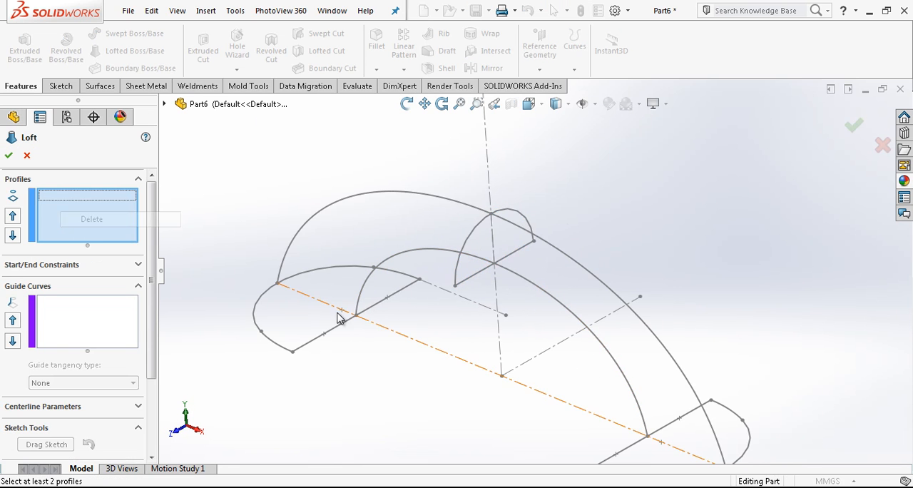
click(326, 335)
click(192, 408)
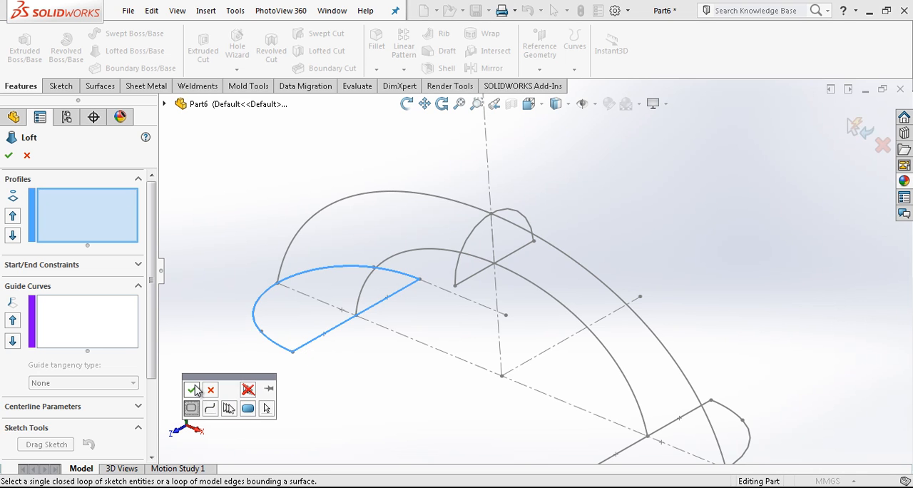
click(191, 390)
Add the Right Plane semicircle as the second loft profile and align the first profile's connector with the matching front corner
click(471, 284)
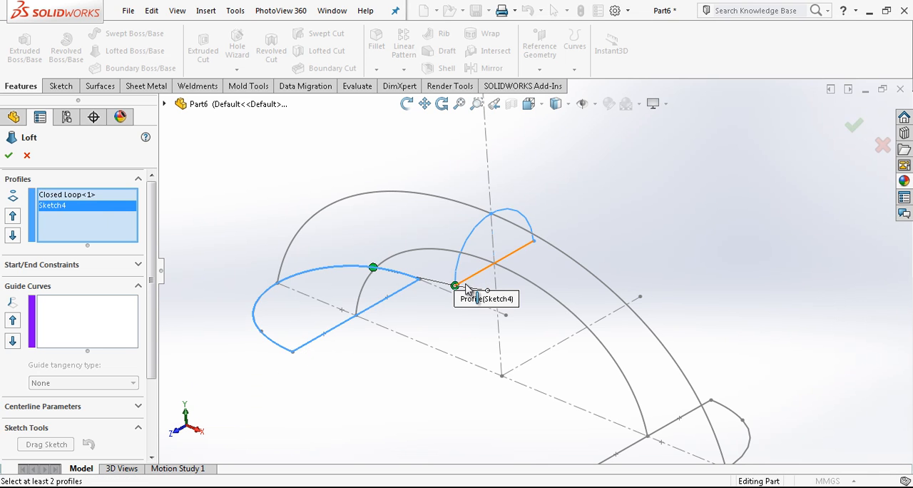
drag(261, 333, 292, 351)
scroll(463, 344, up, 3)
scroll(598, 376, down, 2)
Add the right base profile's closed loop as the third profile and realign the left connector to the front corner
click(543, 377)
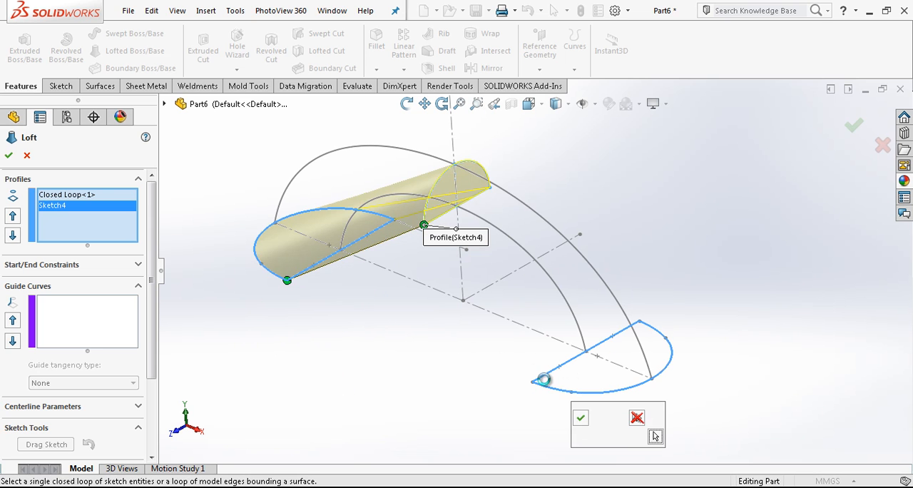
click(580, 418)
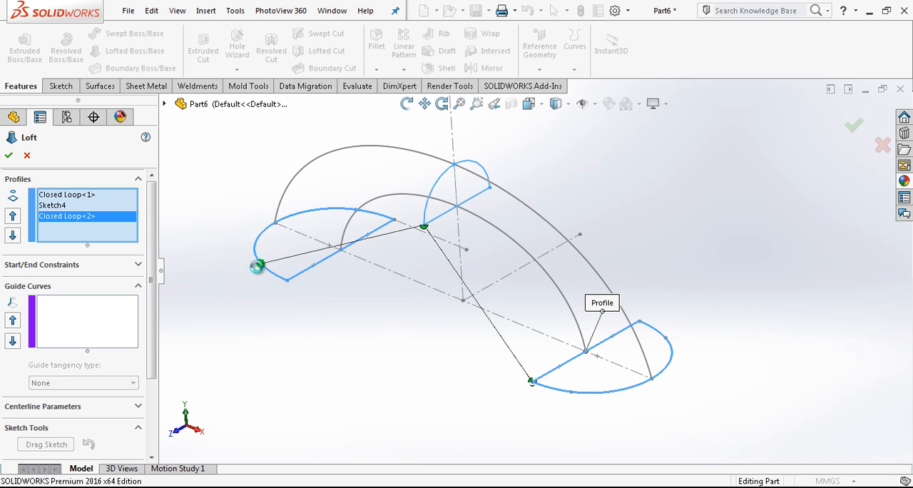
drag(257, 266, 260, 269)
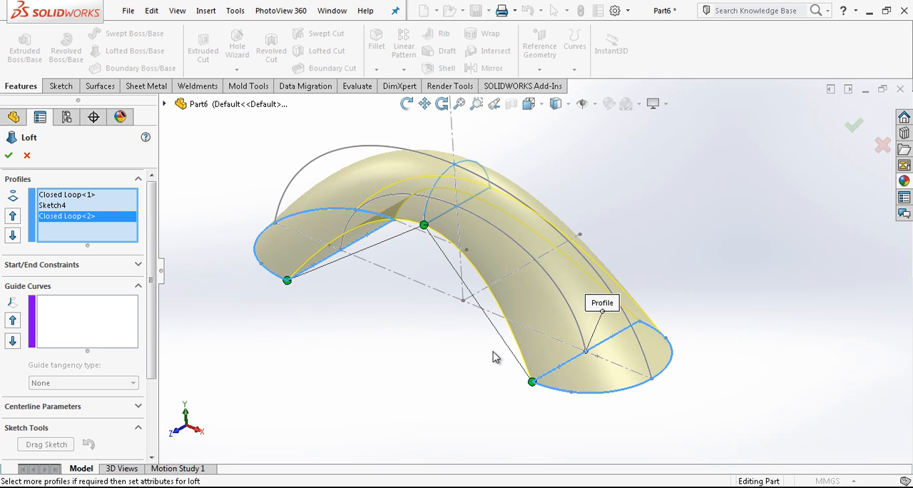
Add the inner and outer arched splines as guide curves and complete the loft
click(105, 333)
click(343, 248)
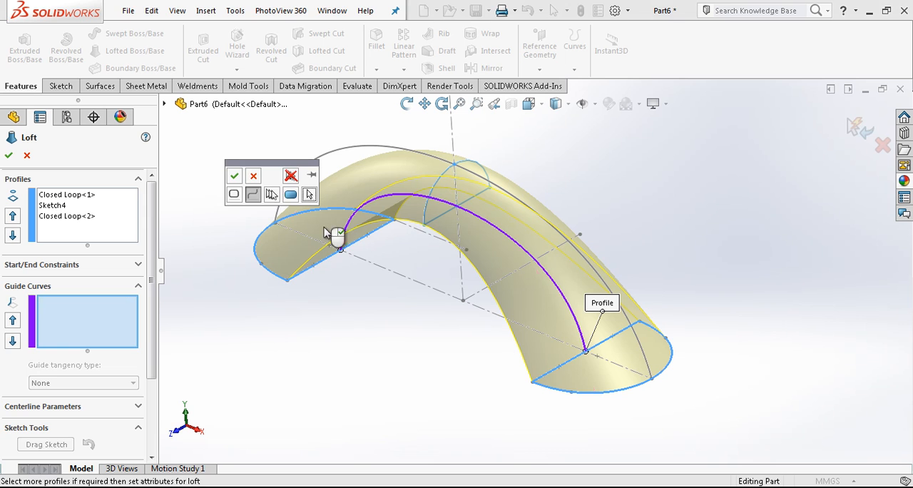
click(235, 175)
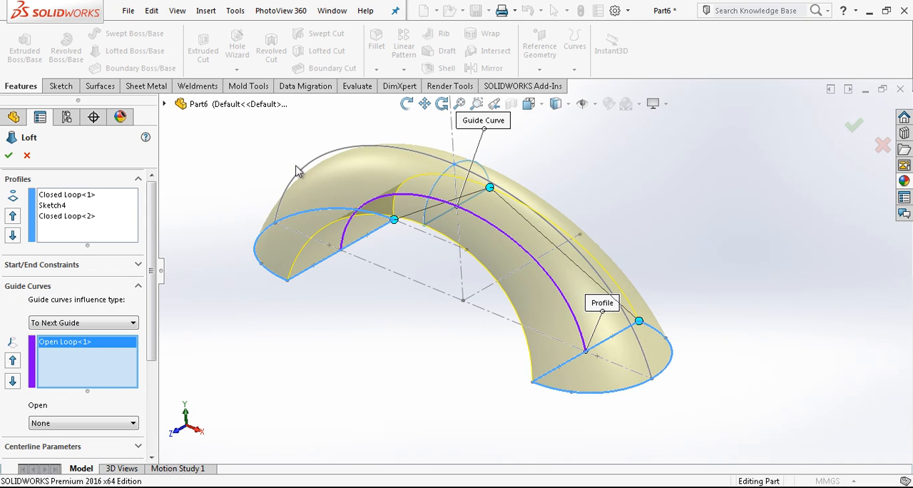
click(314, 163)
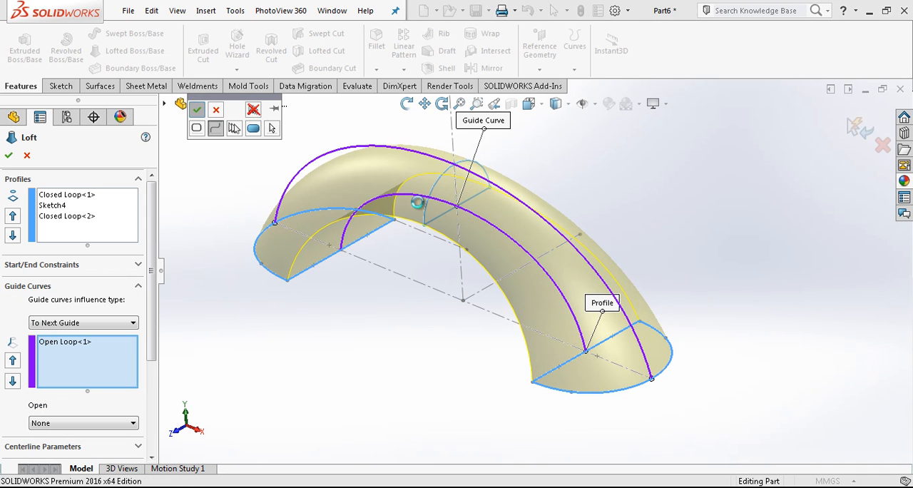
middle_drag(491, 271, 499, 296)
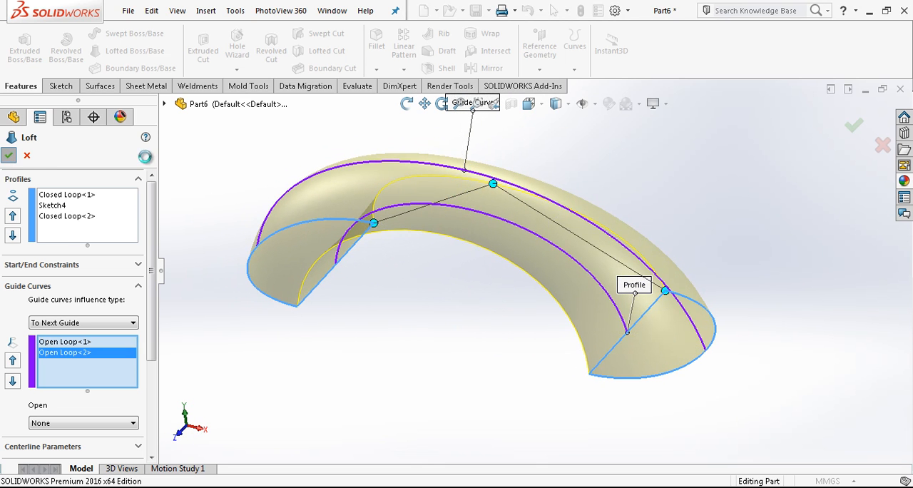
Fillet the two long arched edges on the handle's inner face with a 2 mm radius
click(322, 260)
middle_drag(326, 264, 262, 234)
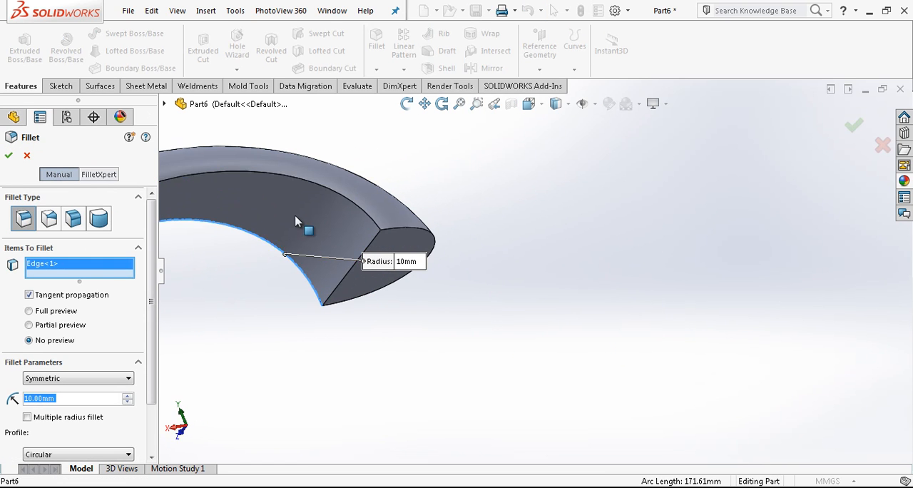
click(329, 194)
text(2)
key(Return)
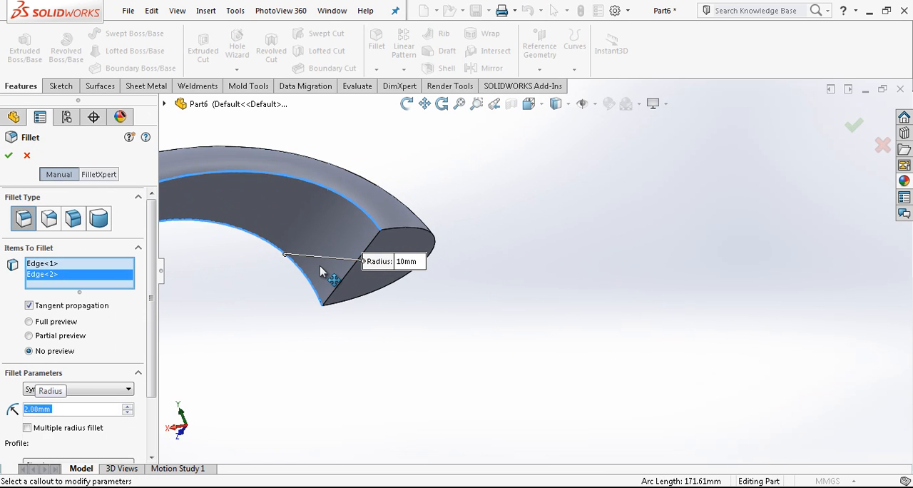
mouse_move(521, 258)
middle_down()
mouse_move(522, 276)
mouse_move(506, 253)
middle_up()
Start a Top Plane sketch in a normal view and draw an origin-centred rectangle about 152 mm by 34 mm
click(531, 105)
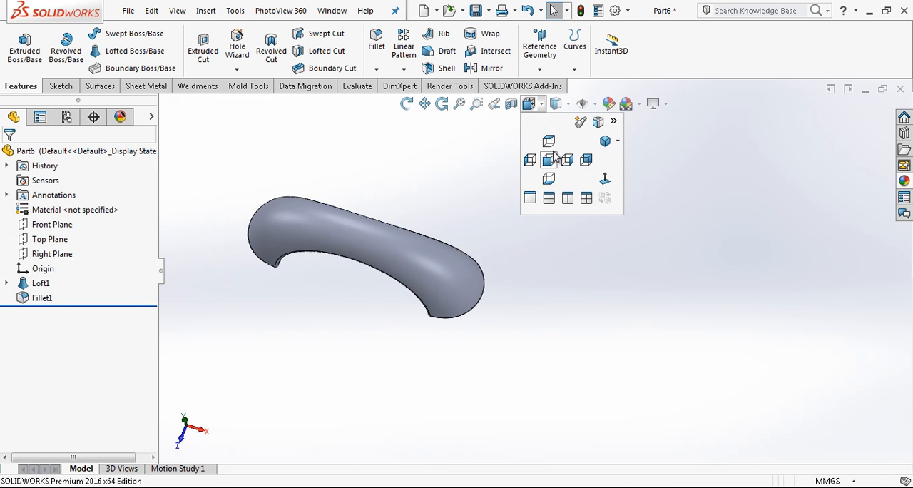
click(546, 168)
click(532, 105)
click(550, 182)
click(530, 104)
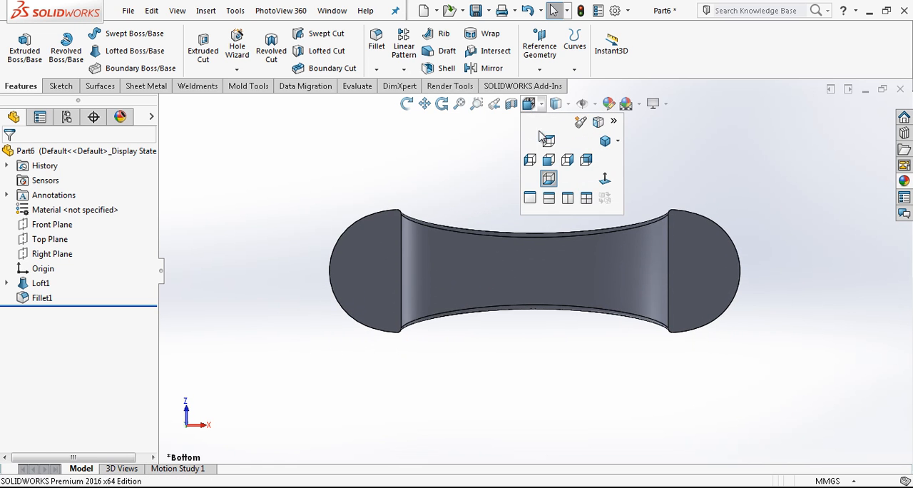
click(603, 177)
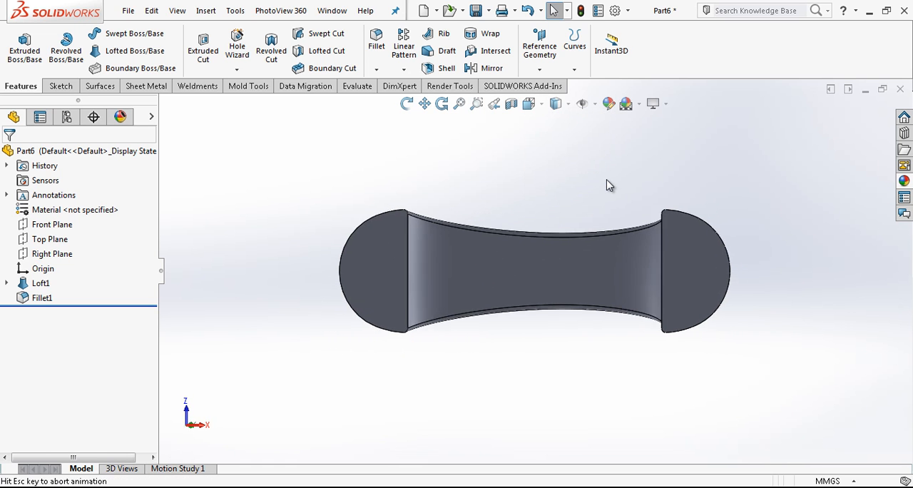
click(62, 239)
click(100, 217)
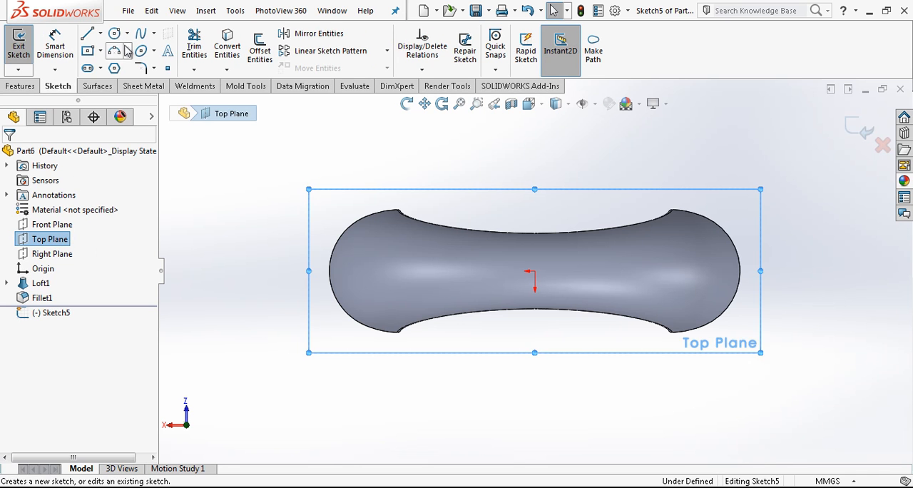
click(87, 51)
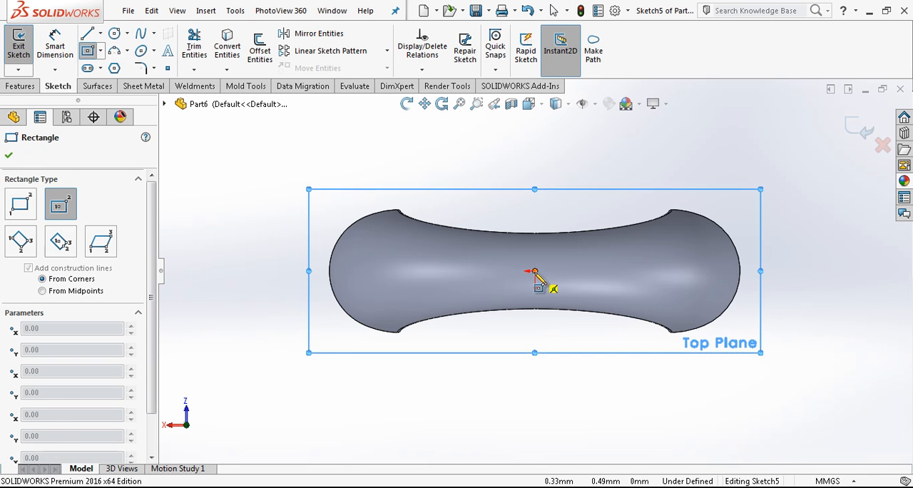
click(534, 272)
click(379, 238)
key(Escape)
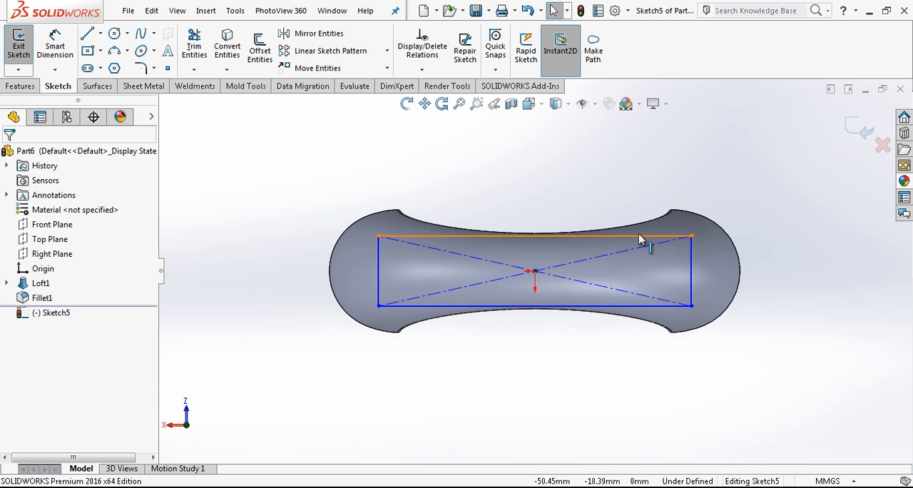
Convert the rectangle's four sides to construction geometry
click(639, 236)
right_click(640, 235)
click(702, 104)
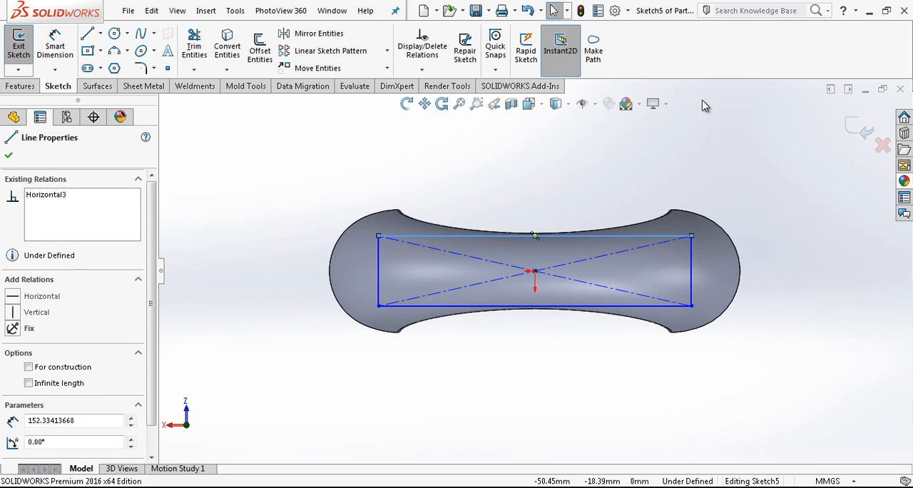
drag(153, 318, 159, 381)
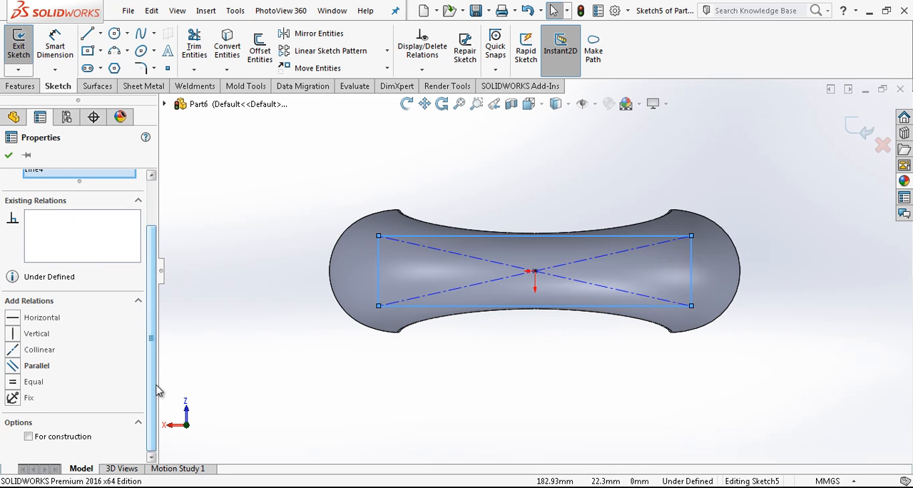
click(182, 118)
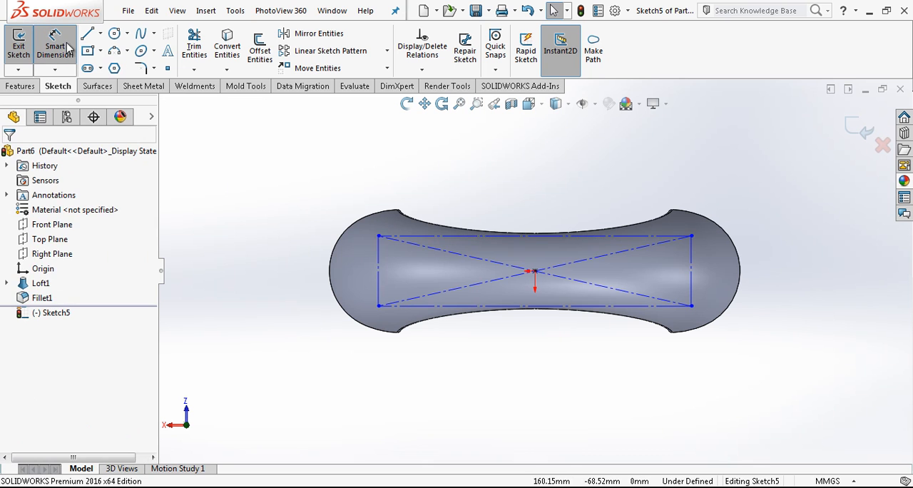
Dimension the construction rectangle 40 mm high and 144 mm long
click(380, 262)
click(289, 269)
text(40)
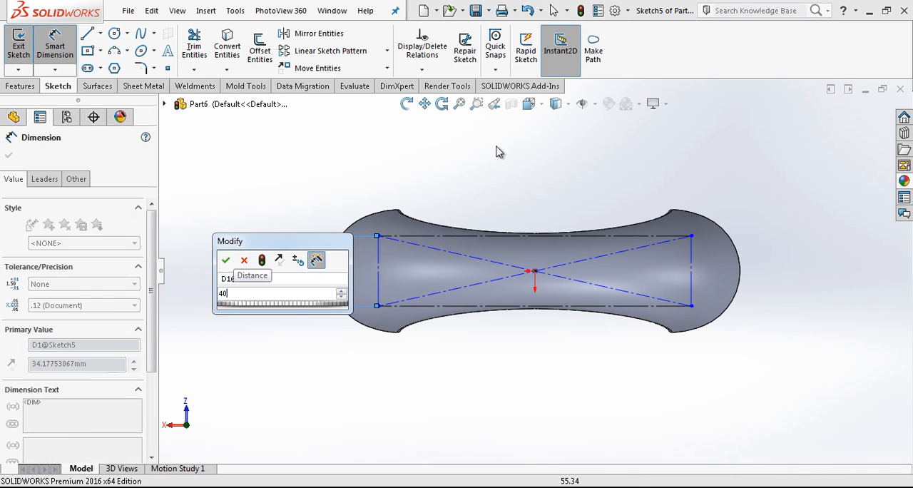
key(Return)
click(429, 230)
click(476, 181)
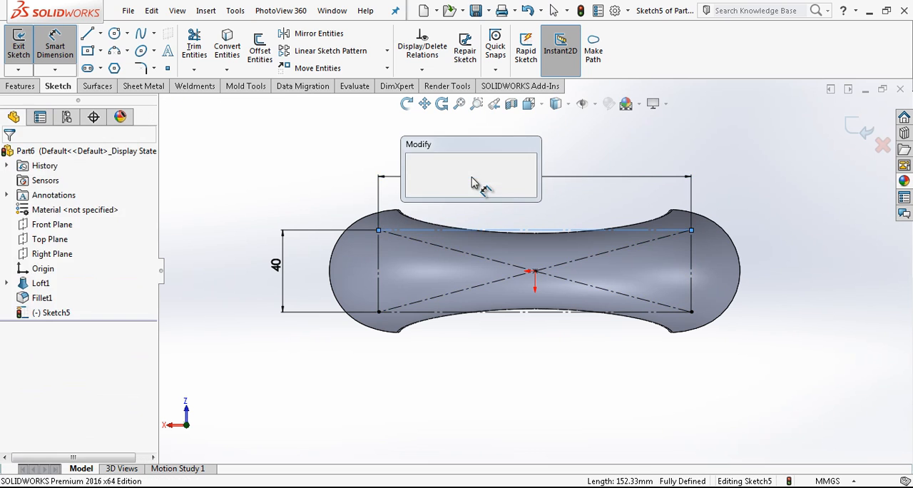
text(140)
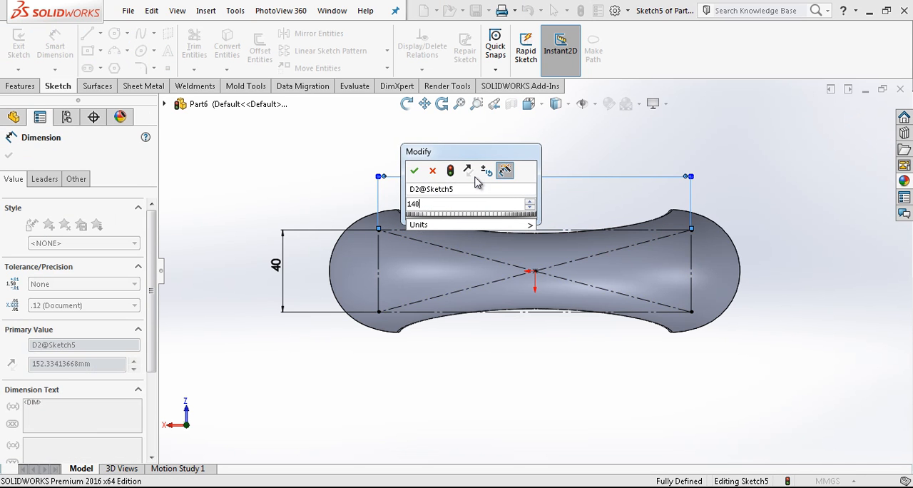
key(BackSpace)
text(4)
key(Return)
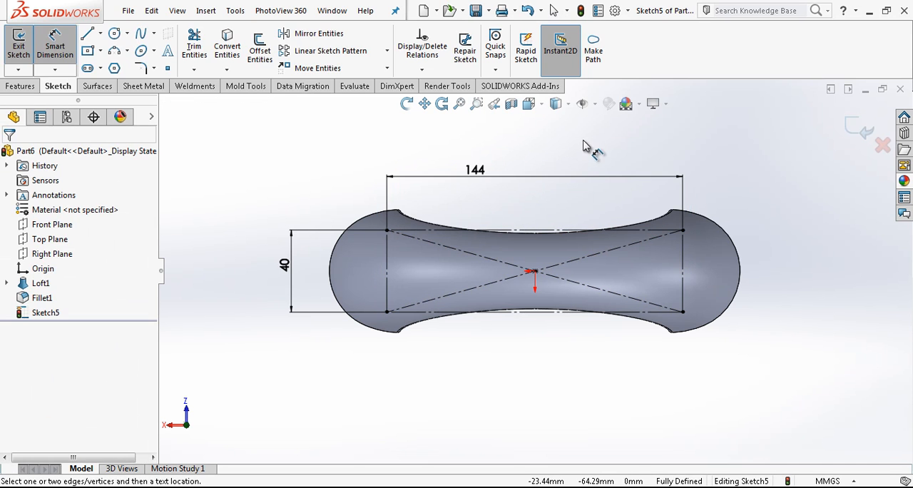
key(Escape)
Draw four circles centred on the corners of the construction rectangle
scroll(652, 179, down, 1)
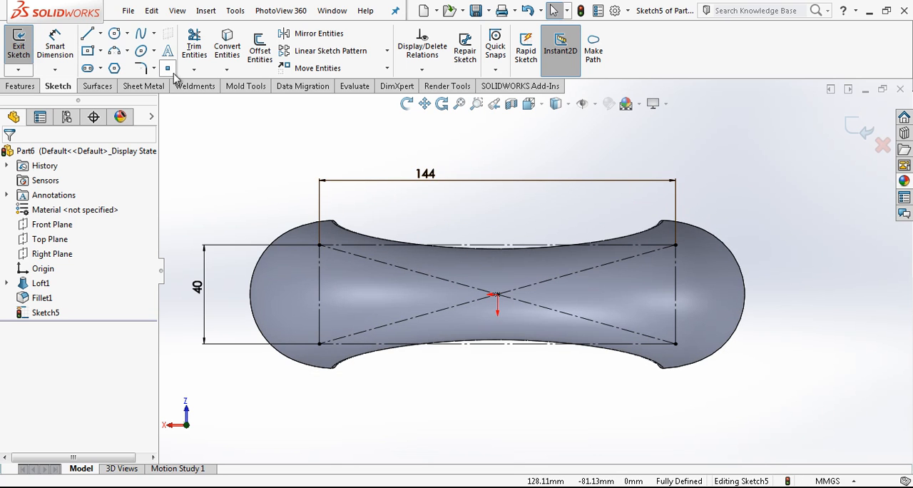
click(114, 34)
click(319, 245)
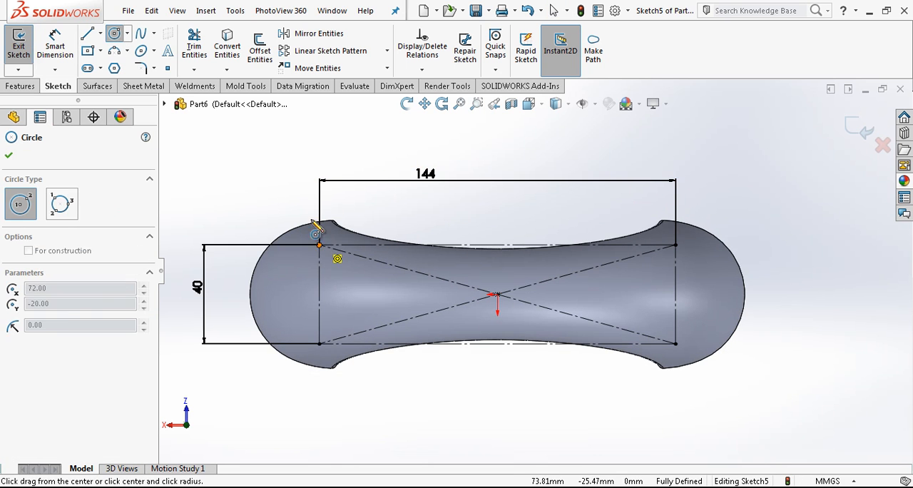
click(304, 202)
click(319, 343)
click(415, 374)
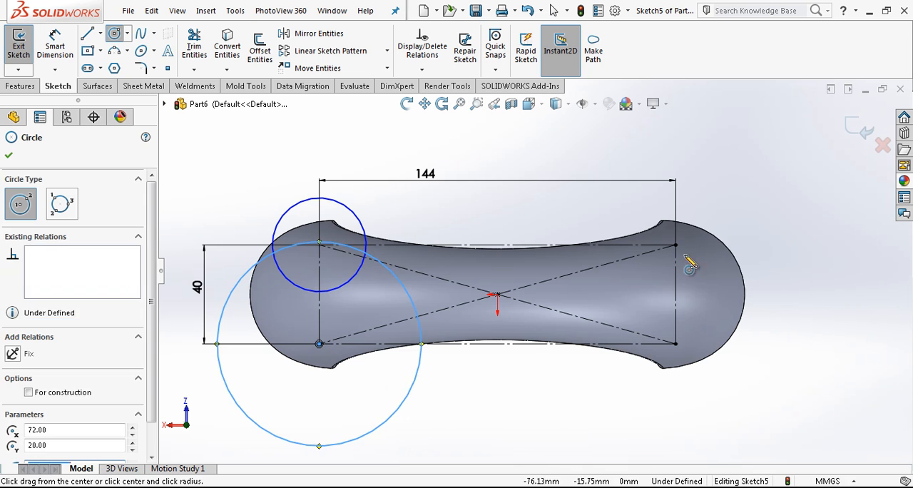
click(676, 244)
click(735, 264)
click(676, 343)
click(762, 284)
key(Escape)
Add an Equal relation between all four corner circles
click(750, 260)
ctrl+click(737, 259)
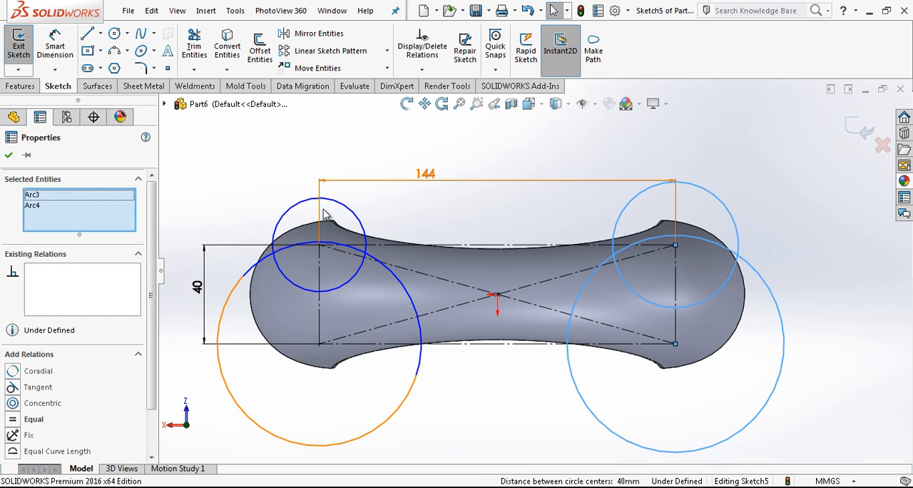
ctrl+click(275, 241)
ctrl+click(230, 307)
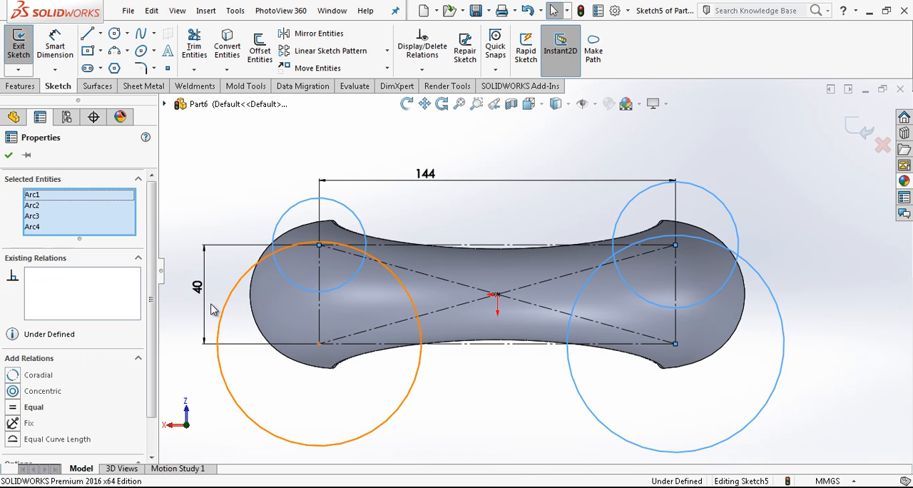
click(36, 409)
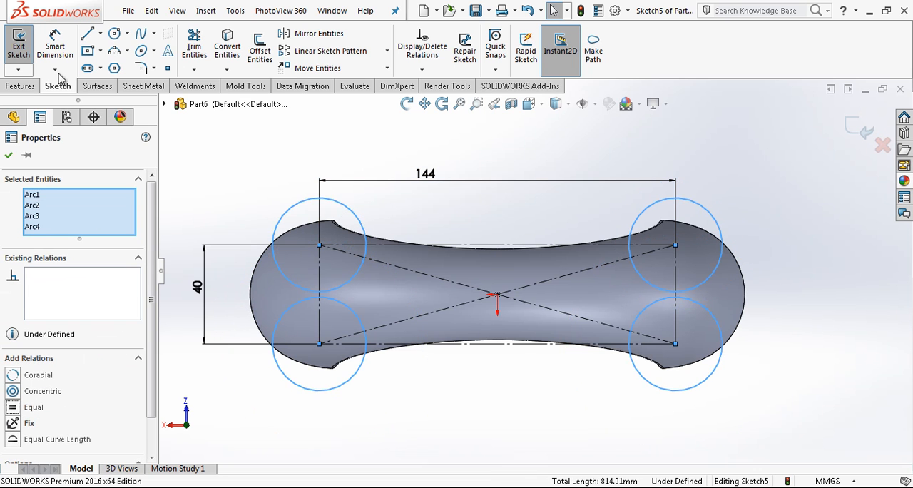
Set the corner circles' diameter to 5.20 mm and exit the sketch
click(55, 47)
click(294, 207)
click(260, 175)
text(5.20)
key(Return)
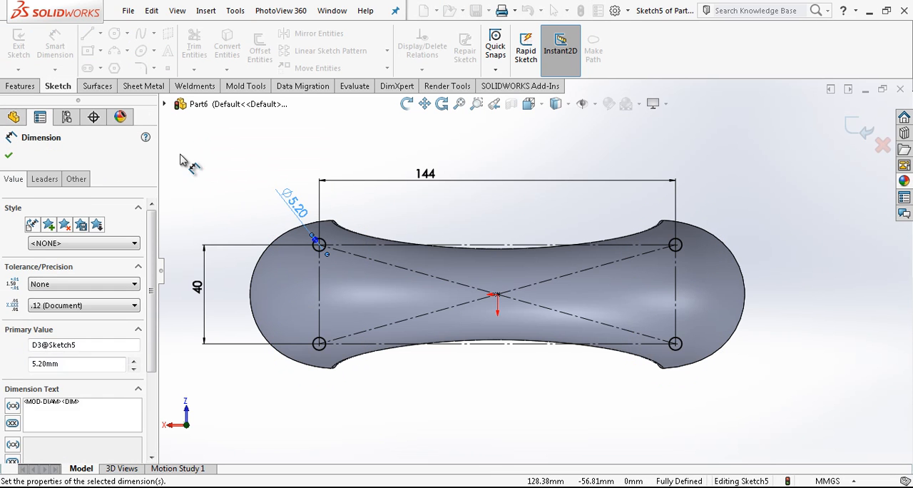
click(856, 127)
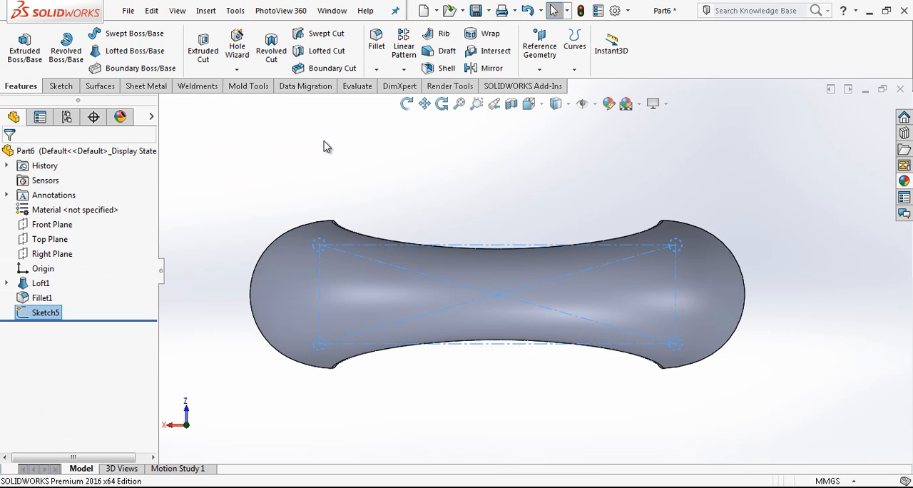
Cut the four circles through the handle with an Extruded Cut set to Through All - Both
click(212, 60)
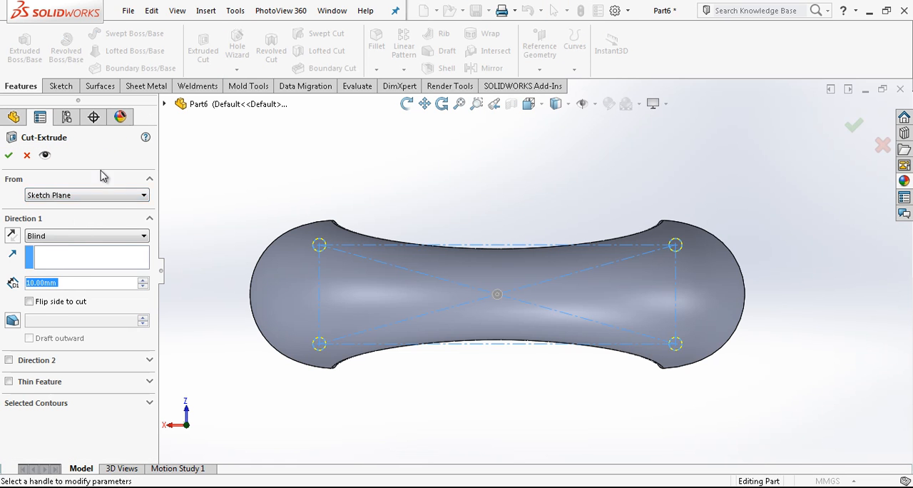
click(79, 245)
click(60, 257)
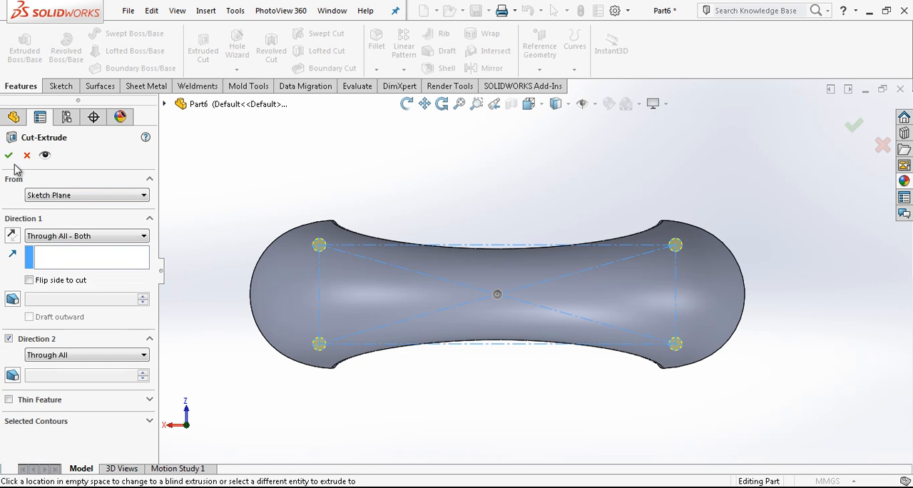
key(Return)
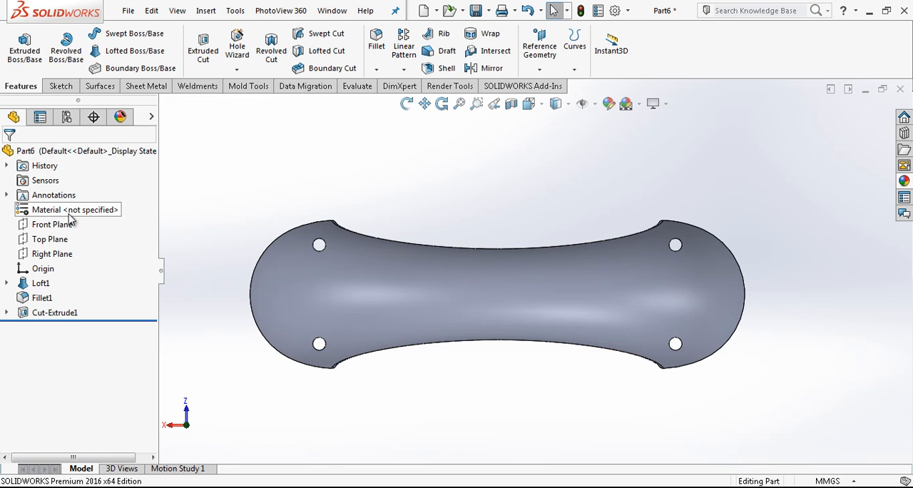
Start a new sketch on the Top Plane and convert the hole-cut sketch's entities into it
click(50, 240)
click(71, 214)
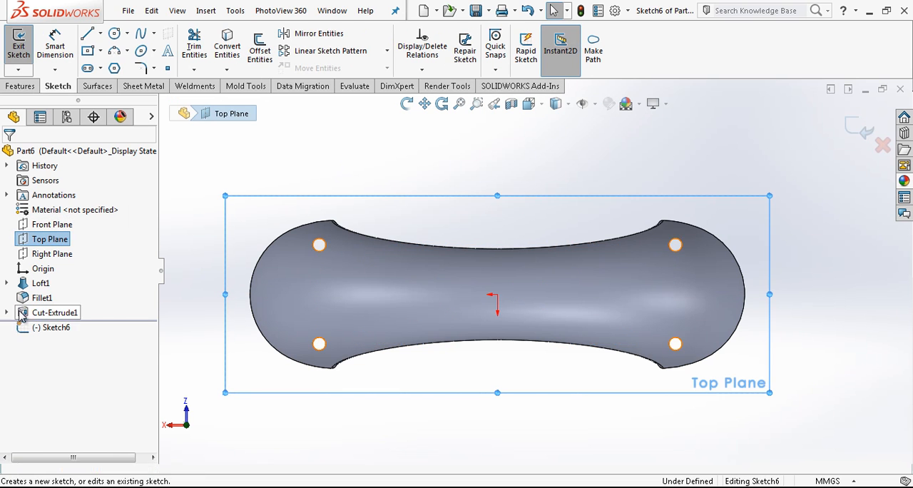
click(60, 326)
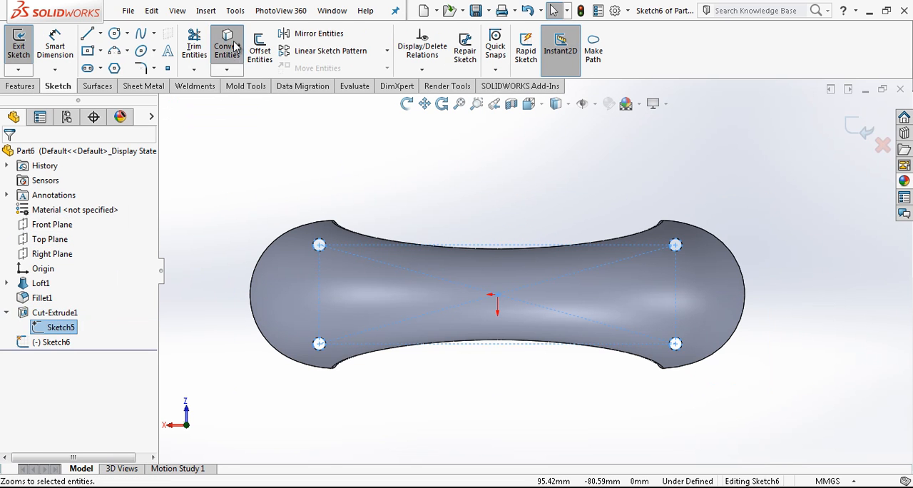
Offset the four hole circles outward by 3 mm with the base geometry as construction, and exit the sketch
click(259, 46)
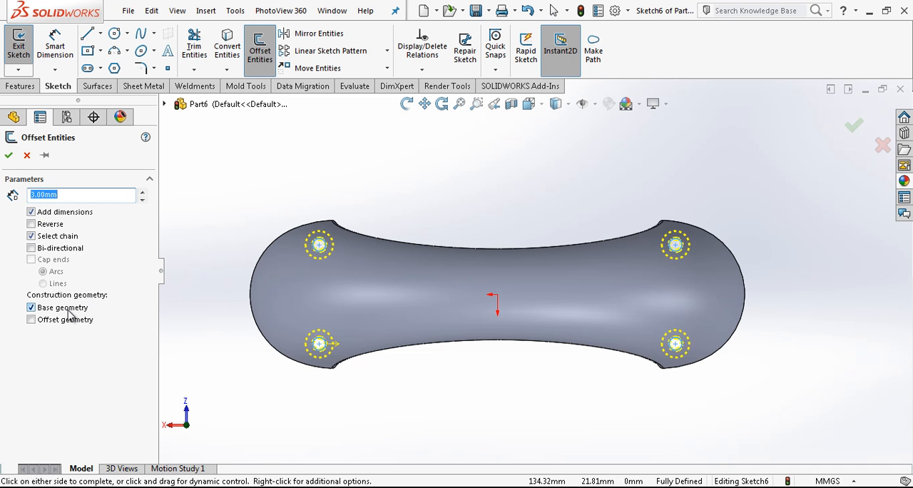
key(Return)
scroll(357, 249, down, 3)
scroll(565, 310, up, 3)
middle_drag(556, 264, 821, 157)
click(867, 123)
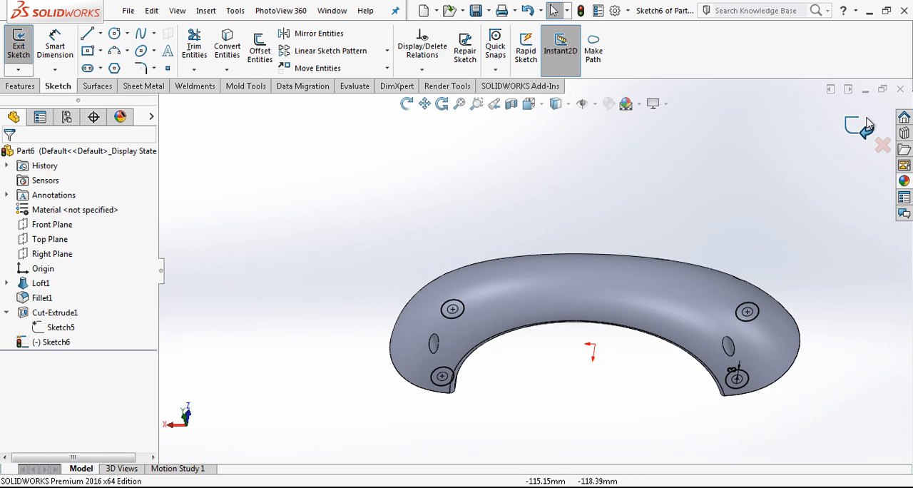
Cut the offset circles with a reversed Blind Extruded Cut 30 mm deep, starting at a 10 mm offset from the sketch plane
click(203, 46)
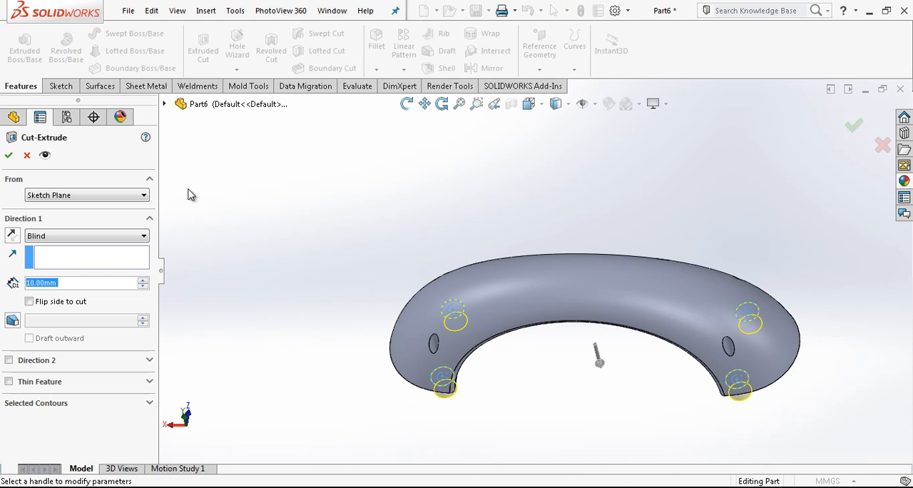
click(12, 238)
click(70, 195)
click(67, 236)
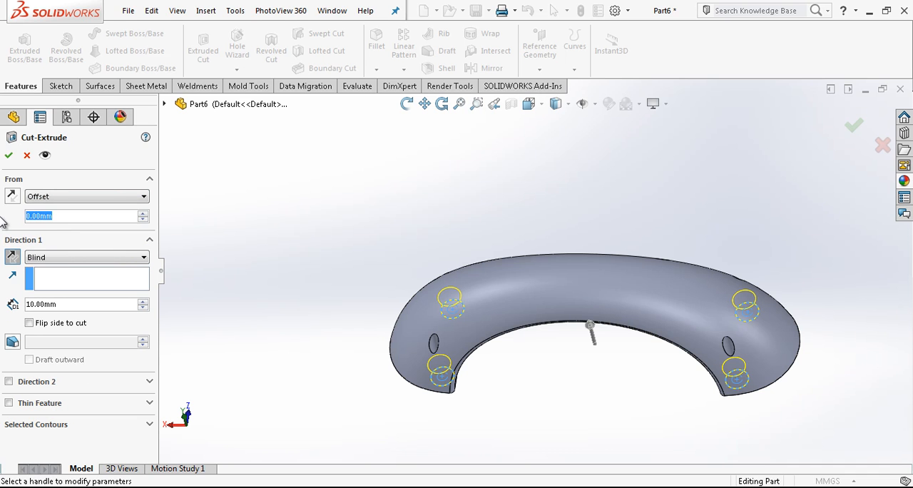
text(10)
key(Return)
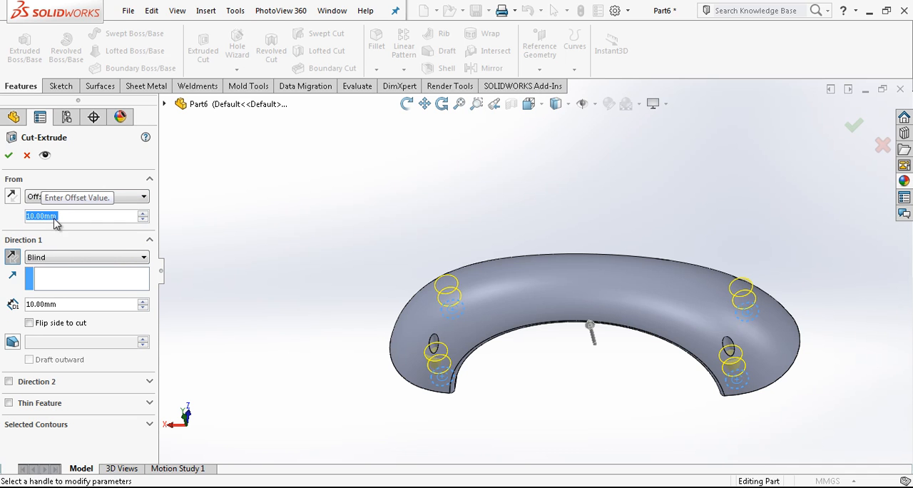
click(144, 302)
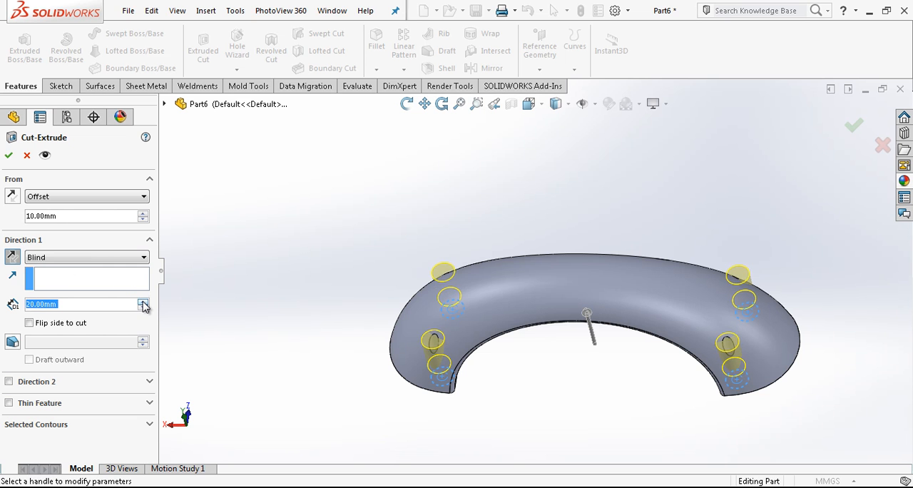
click(143, 301)
key(Return)
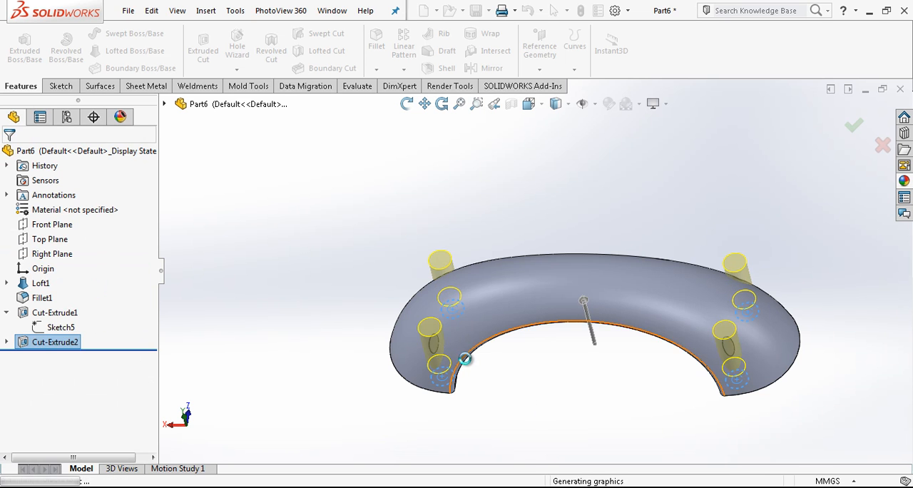
Edit the counterbore cut so that it starts at an 8 mm offset from the sketch plane
scroll(455, 352, down, 5)
middle_drag(499, 426, 473, 277)
scroll(474, 277, up, 4)
click(529, 388)
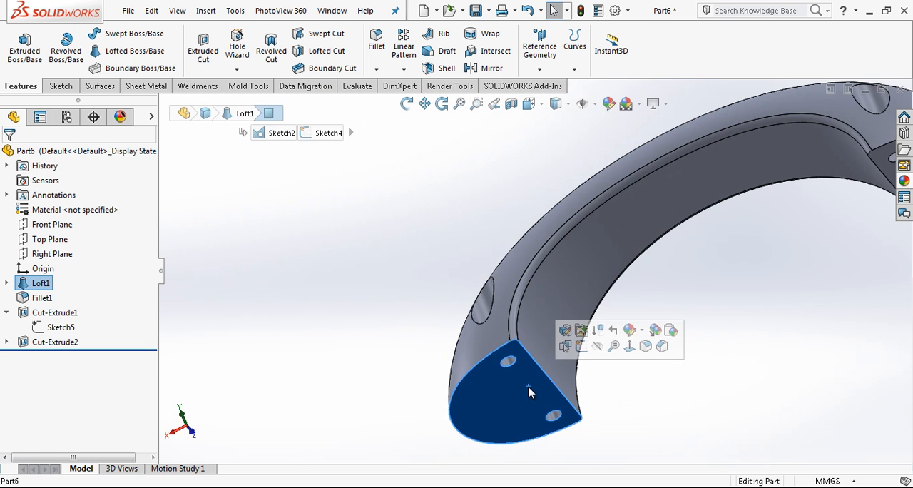
click(356, 322)
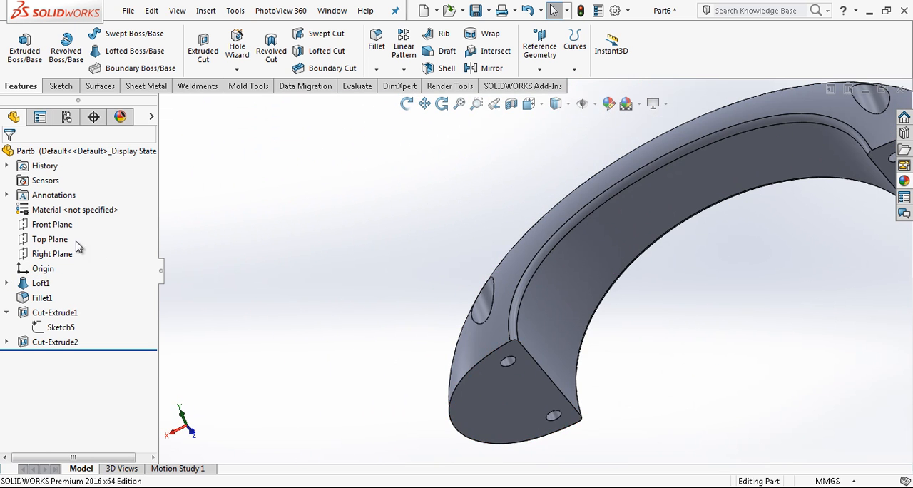
click(53, 240)
middle_drag(538, 229, 330, 308)
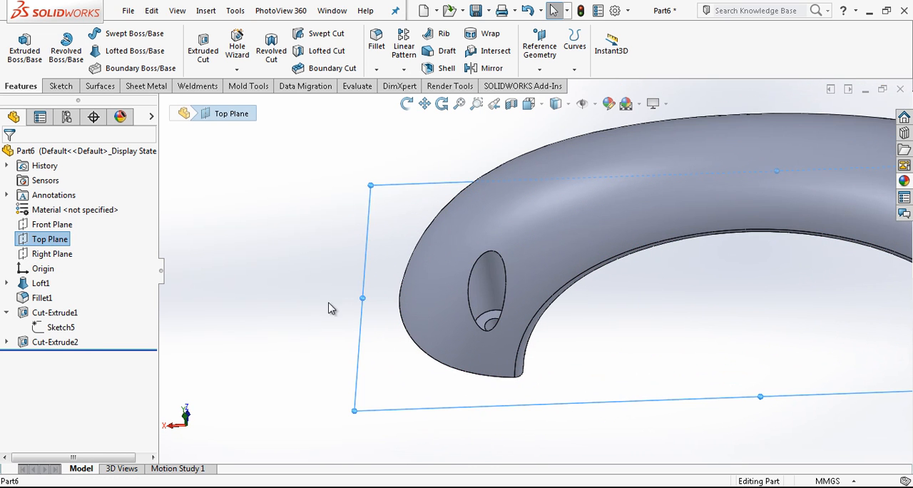
click(55, 342)
click(62, 309)
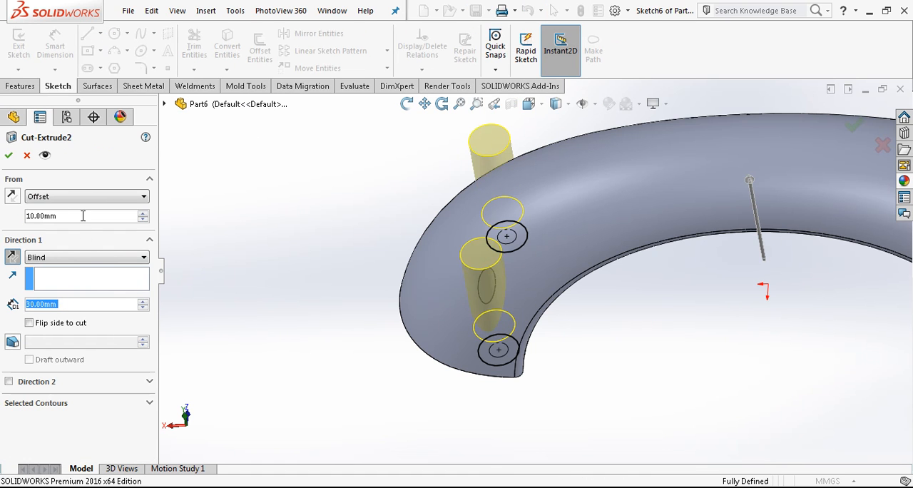
text(8)
key(Return)
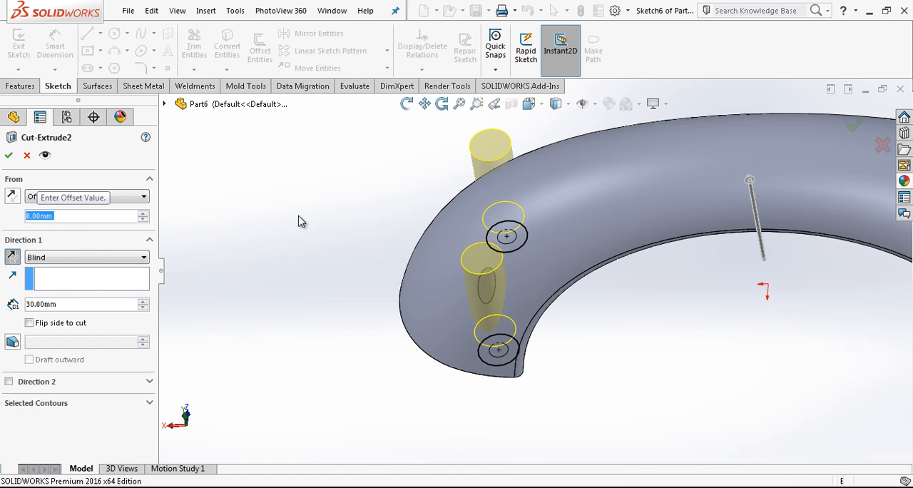
key(Return)
Fillet the outer edges of the four counterbore holes with a 0.5 mm radius
scroll(570, 250, up, 2)
middle_drag(575, 250, 646, 232)
scroll(612, 266, up, 2)
scroll(646, 232, down, 2)
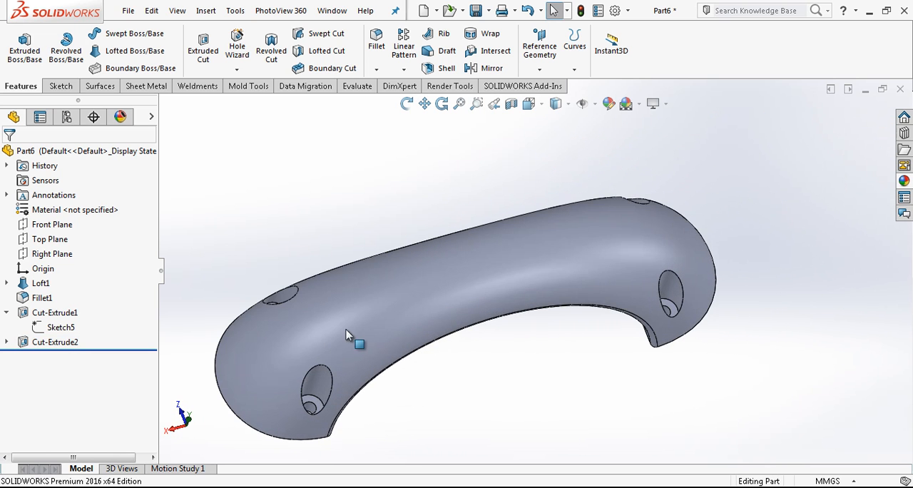
click(312, 375)
click(298, 299)
click(675, 279)
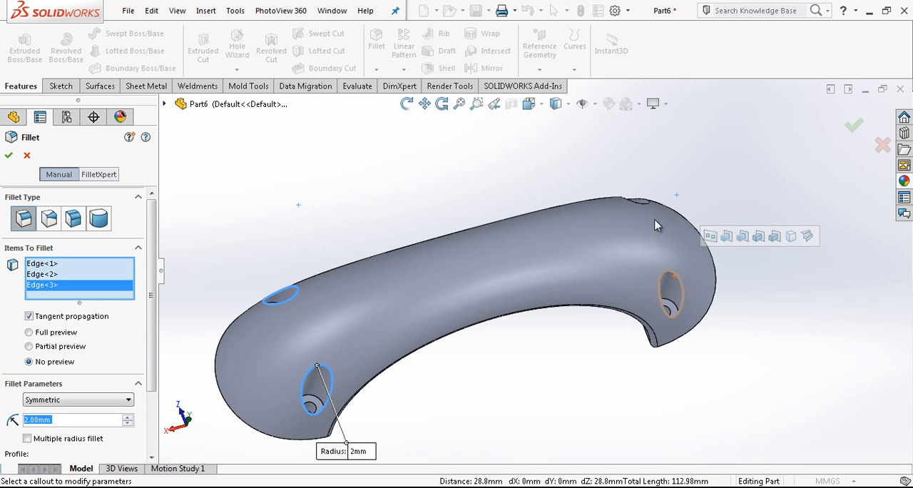
click(637, 201)
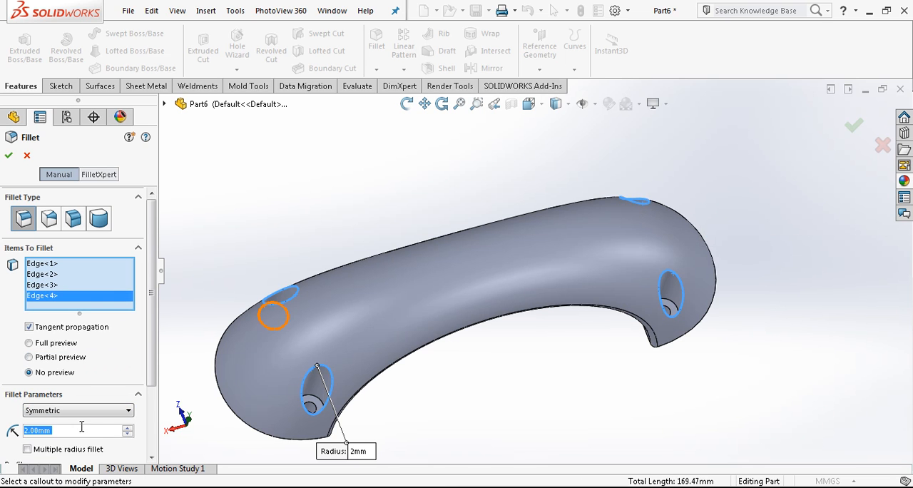
text(0.5)
key(Return)
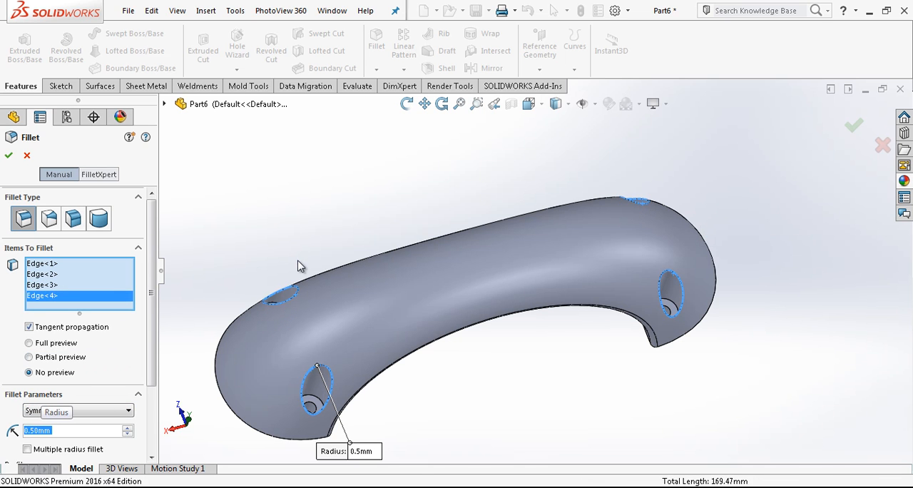
Examine the finished handle and its filleted holes from several angles, ending in the Front view
scroll(559, 257, up, 2)
middle_drag(560, 257, 544, 335)
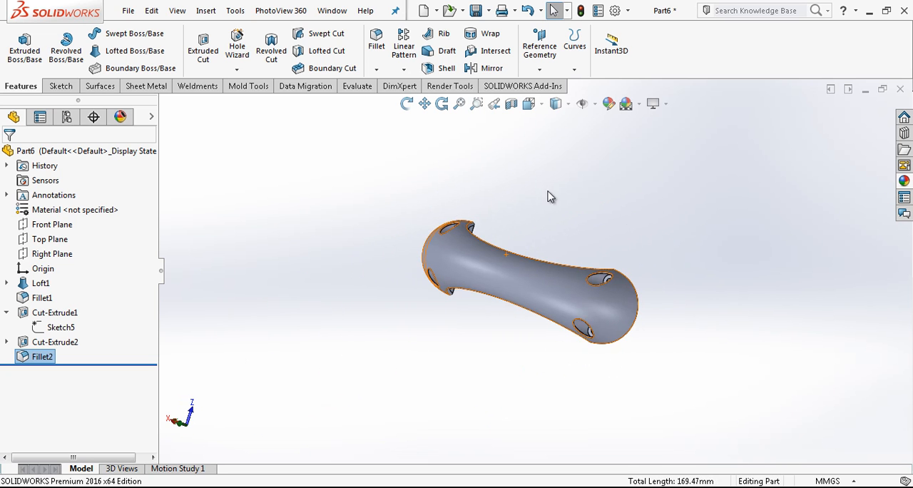
click(528, 104)
click(546, 151)
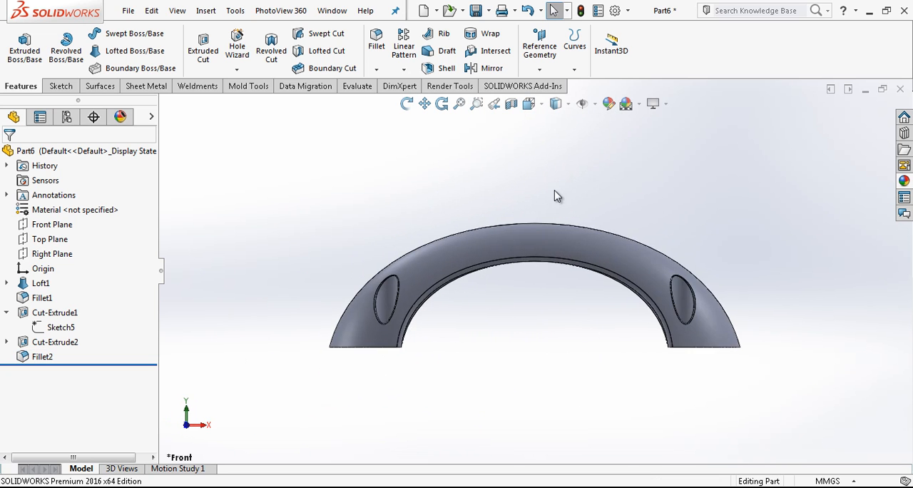
mouse_move(550, 232)
middle_down()
mouse_move(518, 367)
mouse_move(540, 311)
mouse_move(555, 224)
middle_up()
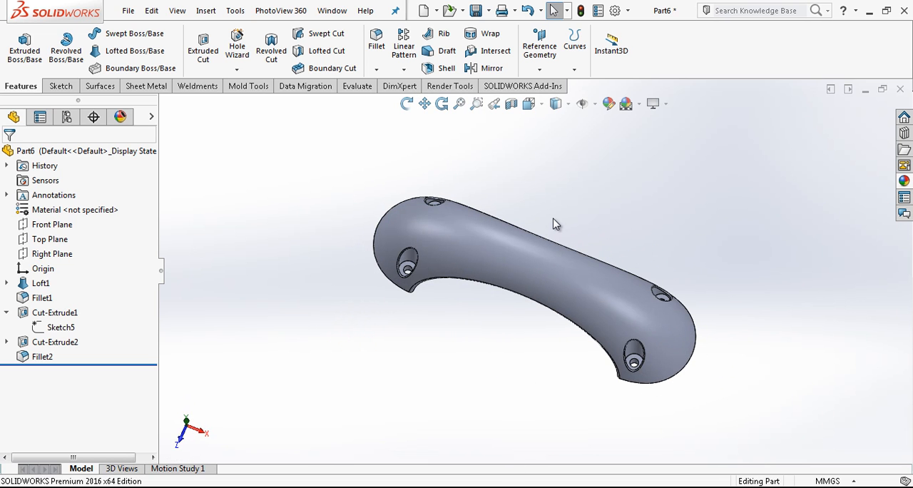
click(528, 103)
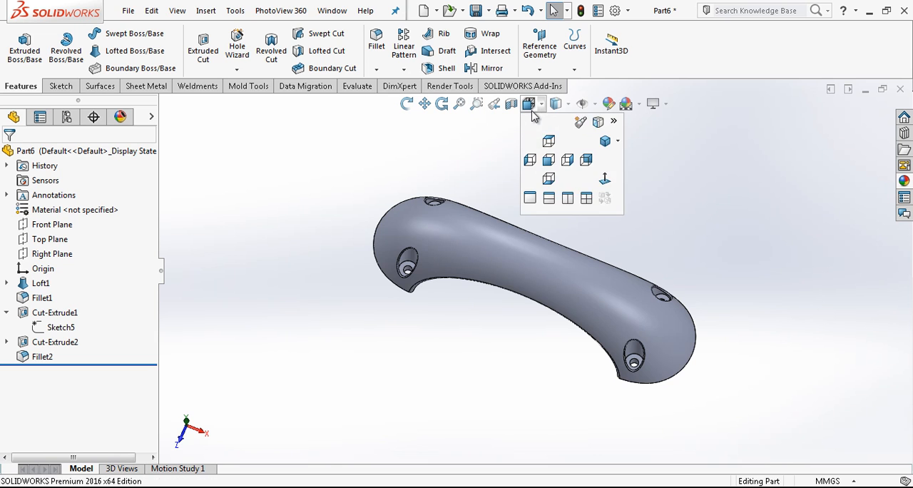
click(546, 163)
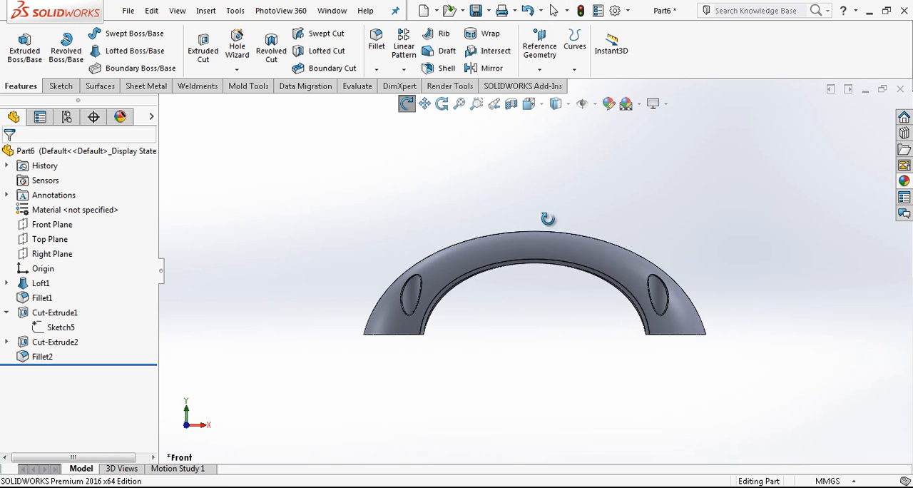